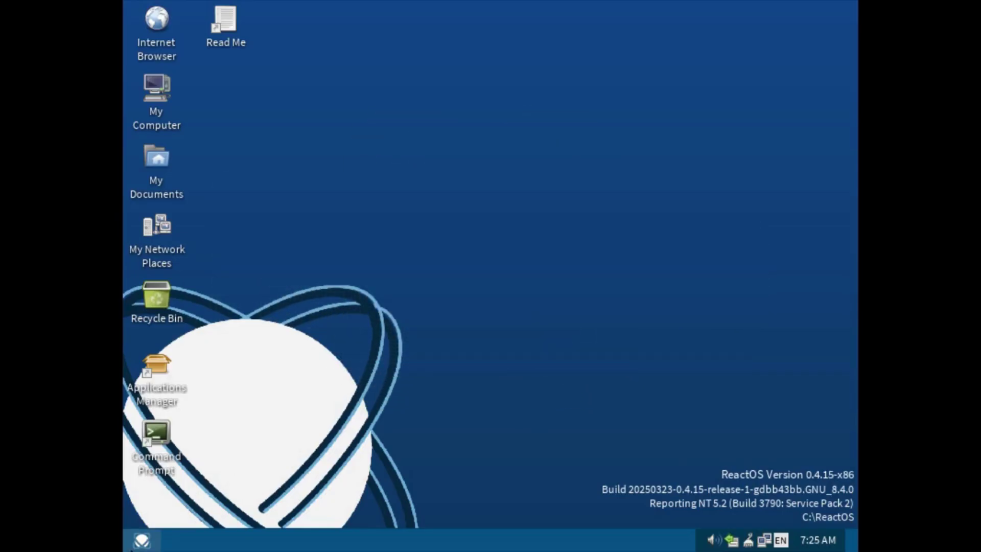
- Open the Start menu and browse Programs > Accessories > Entertainment, showing Multimedia Player, Sound Recorder and Volume Control
left_click(132, 549)
left_click(134, 545)
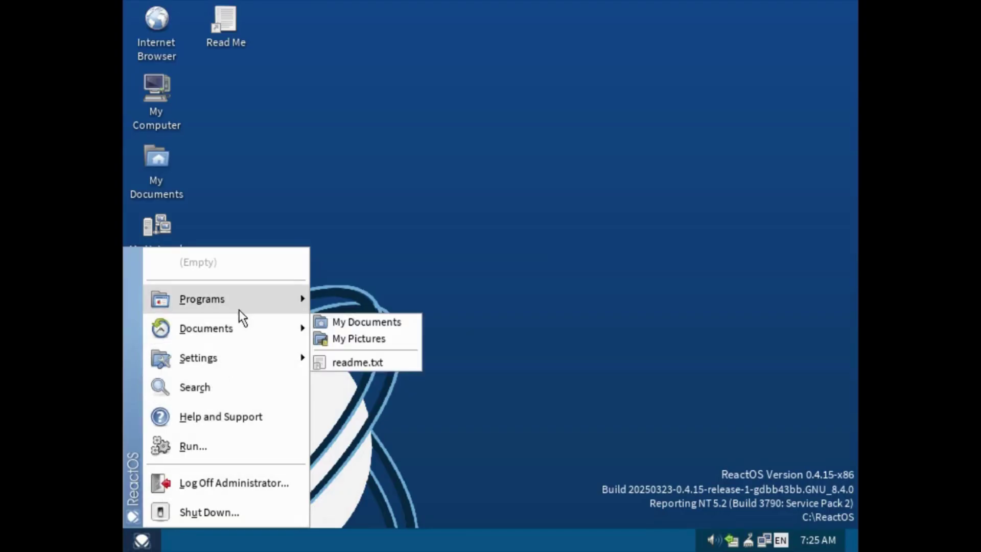
mouse_move(241, 306)
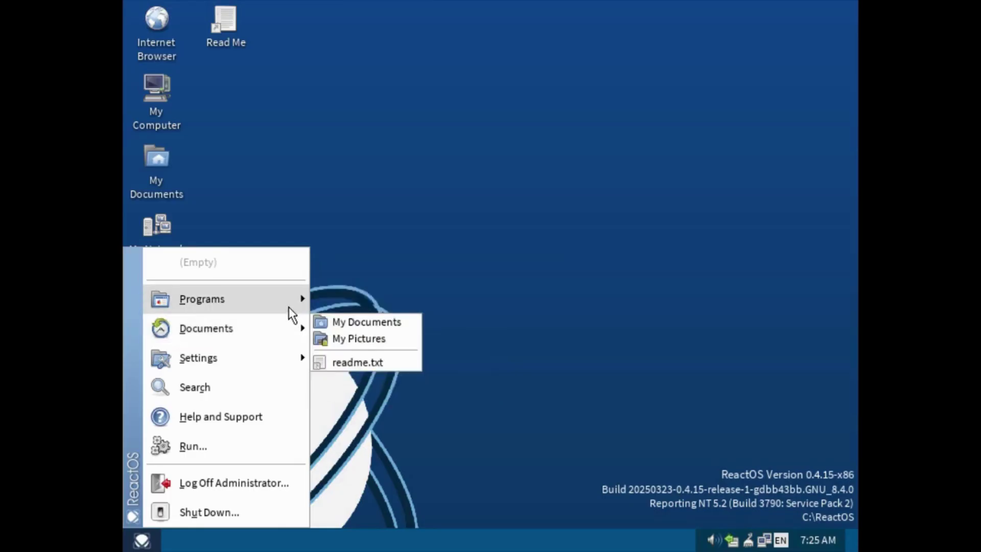
mouse_move(334, 311)
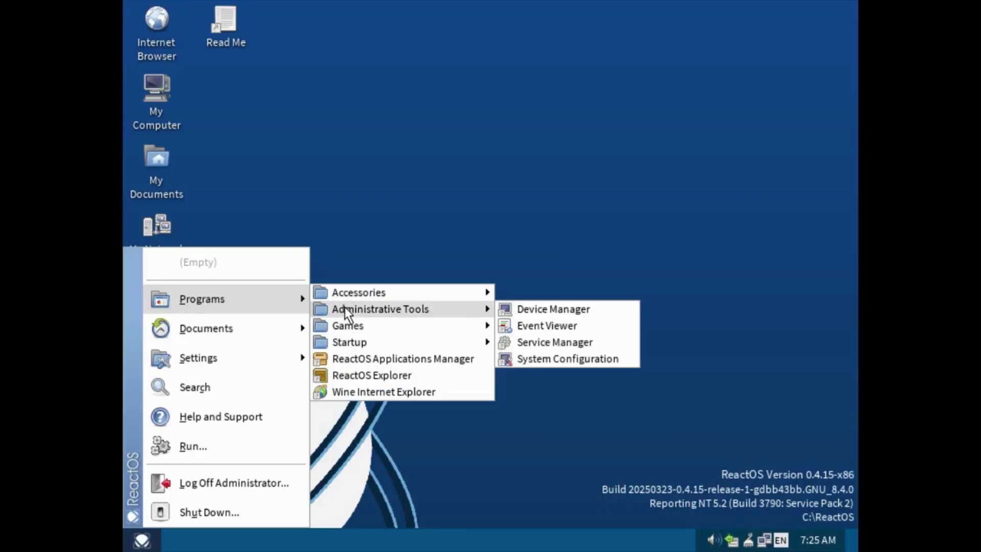
mouse_move(359, 291)
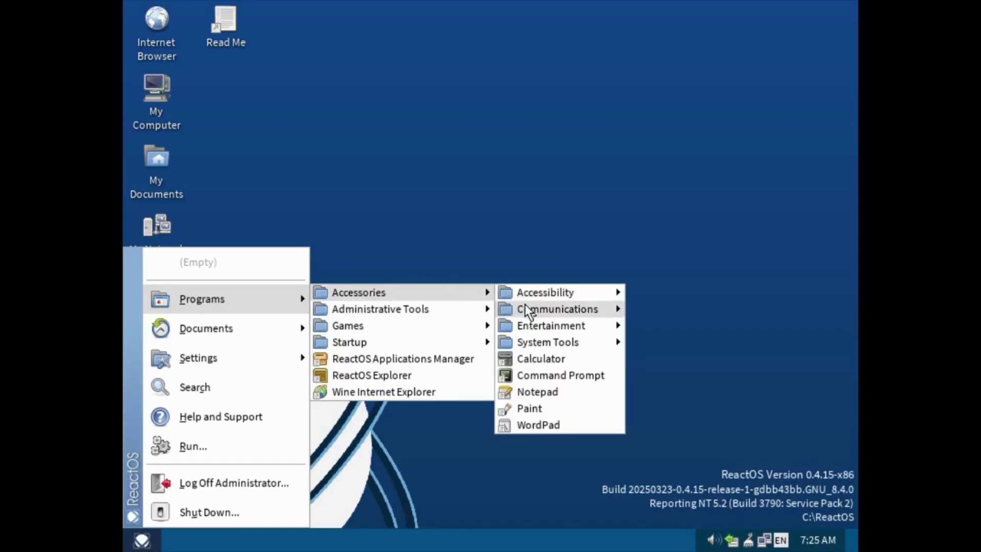
- Launch Notepad, type 'hello', then close it without saving
mouse_move(531, 320)
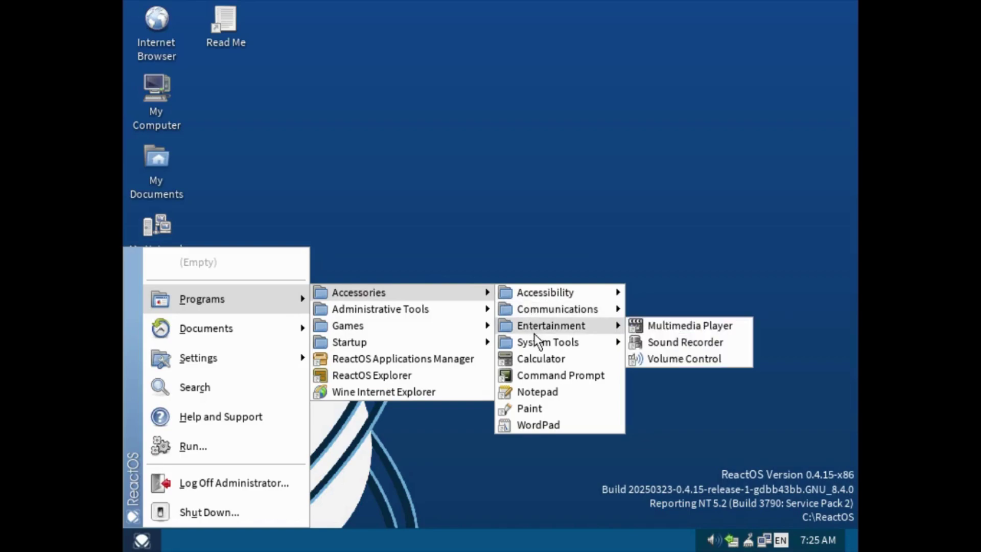
left_click(531, 392)
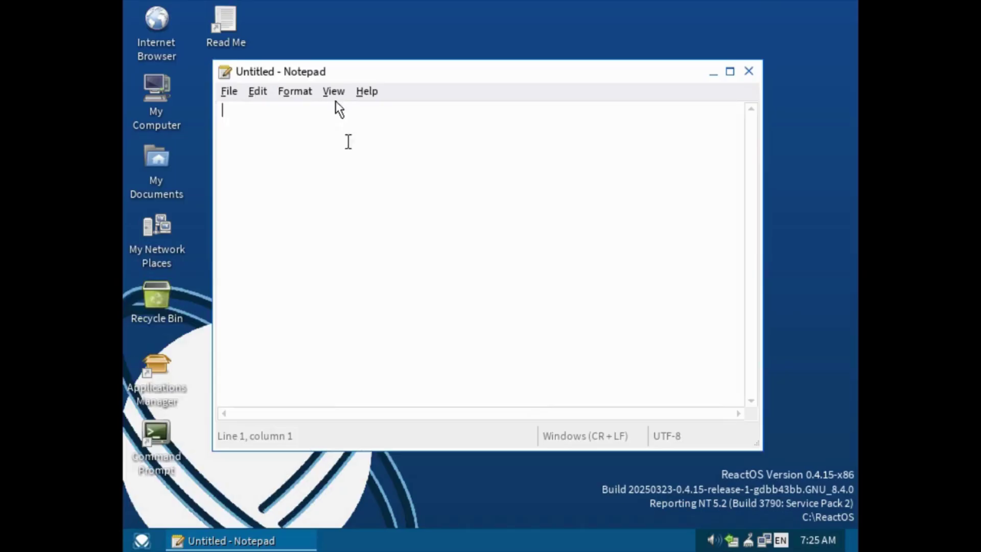
mouse_move(329, 71)
left_mouse_down()
mouse_move(345, 95)
mouse_move(314, 84)
mouse_move(335, 78)
left_mouse_up()
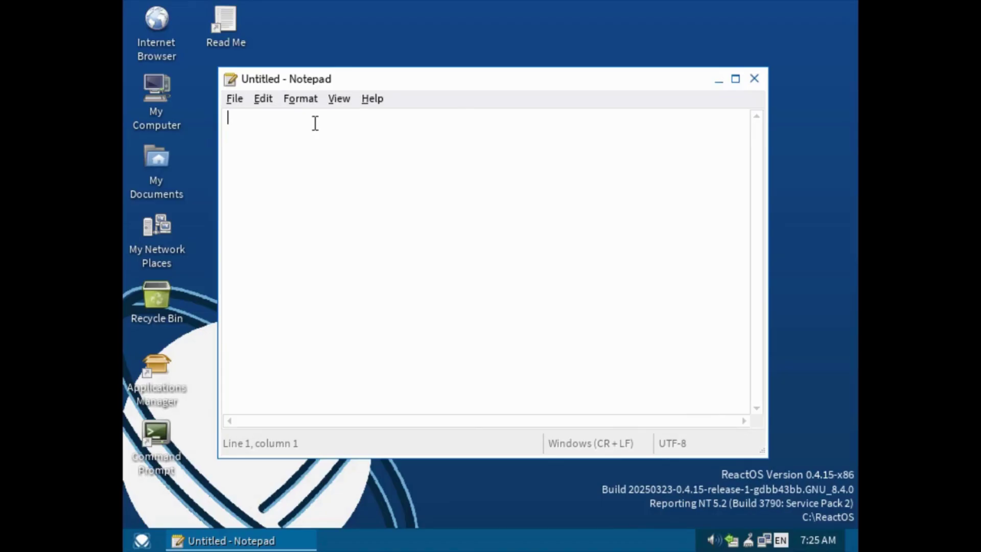
type("hello")
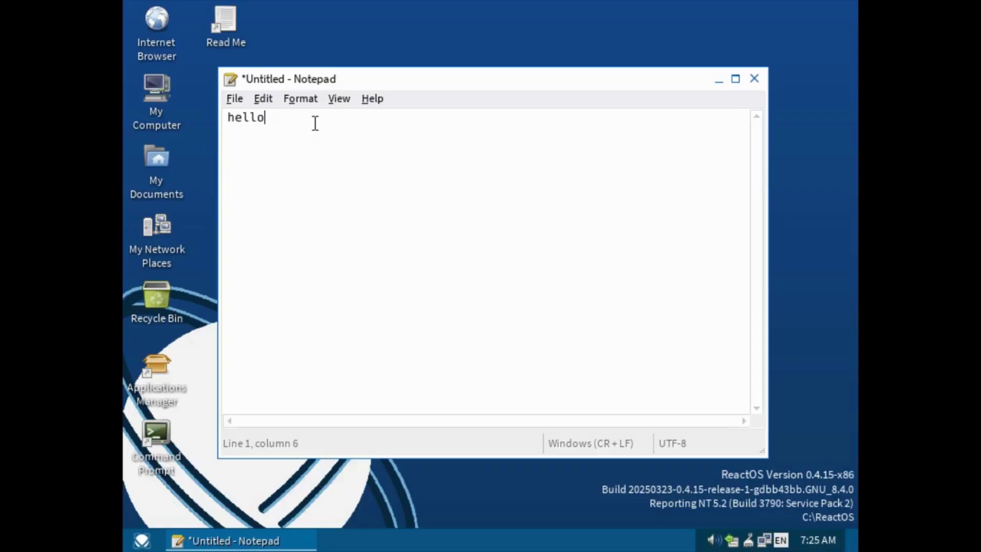
left_click(755, 79)
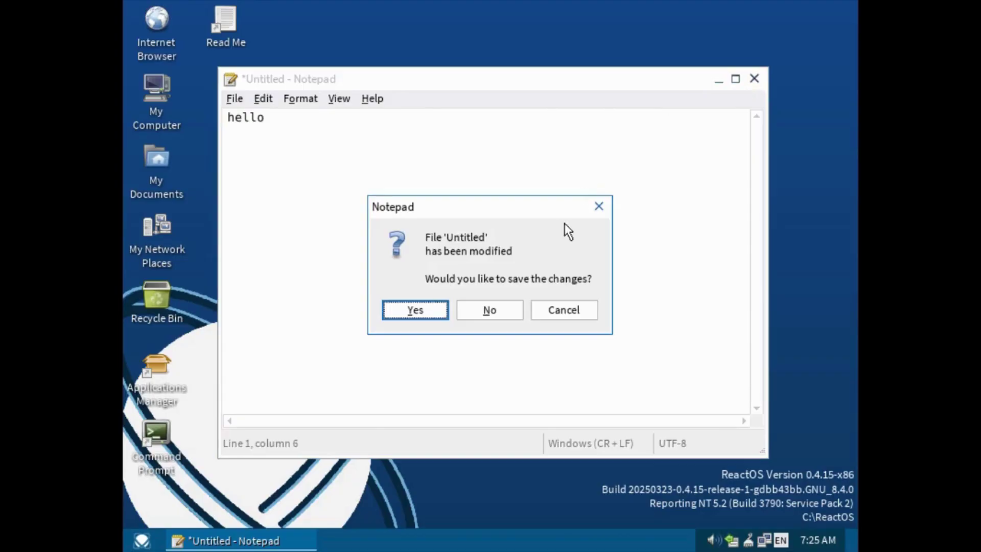
left_click(493, 312)
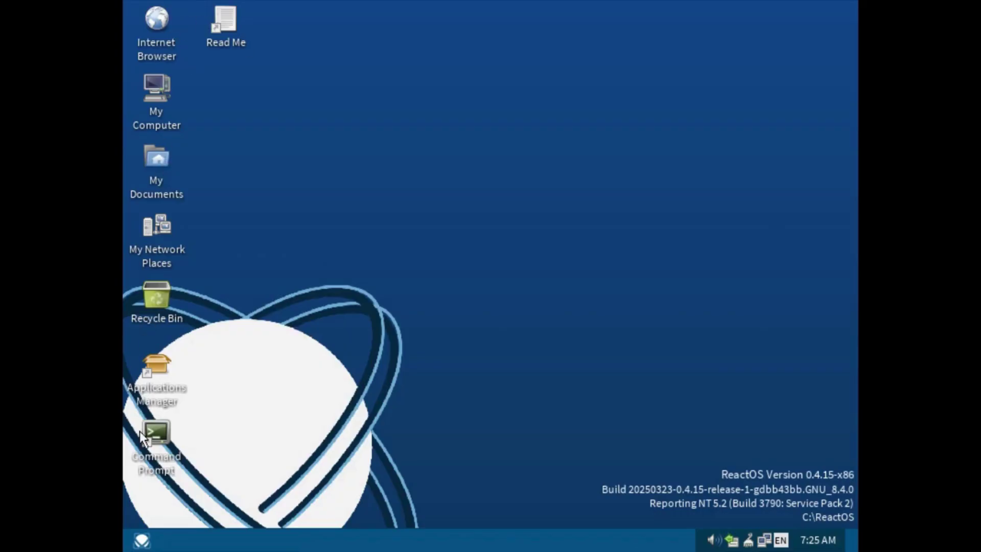
- Reopen the Start menu and show the Programs list, including Games and Wine Internet Explorer
left_click(141, 541)
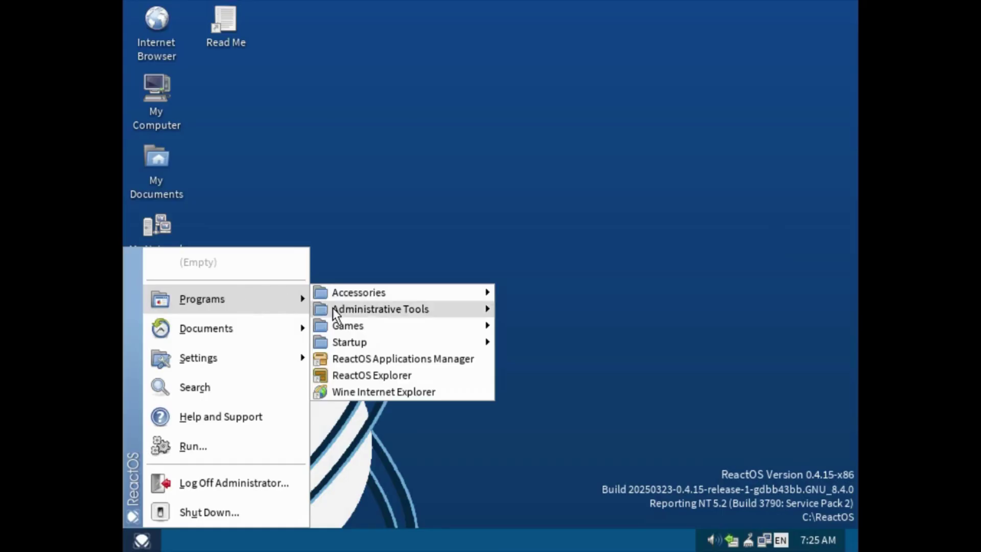
mouse_move(357, 326)
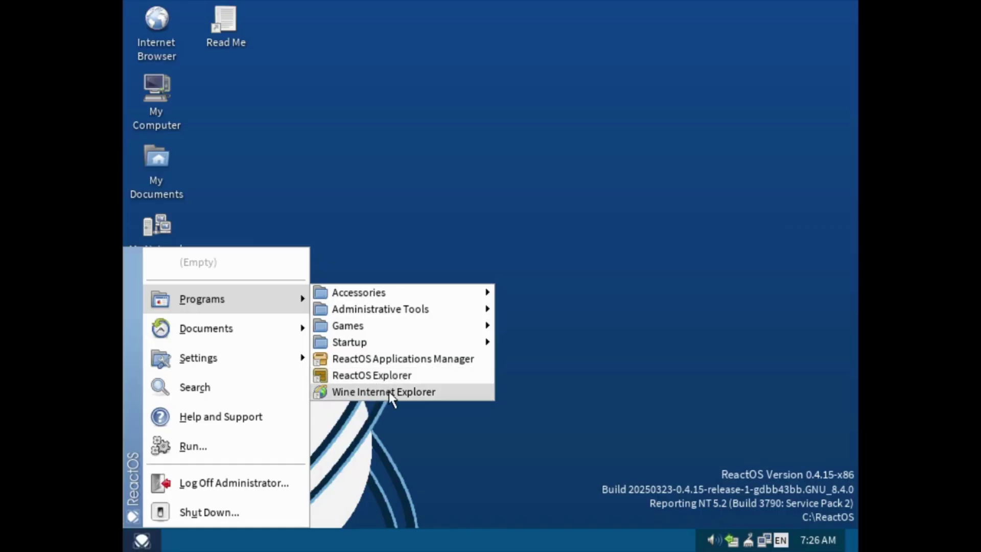
- Browse the reactos.org home page in Wine Internet Explorer, then close it and reopen Start
left_click(388, 390)
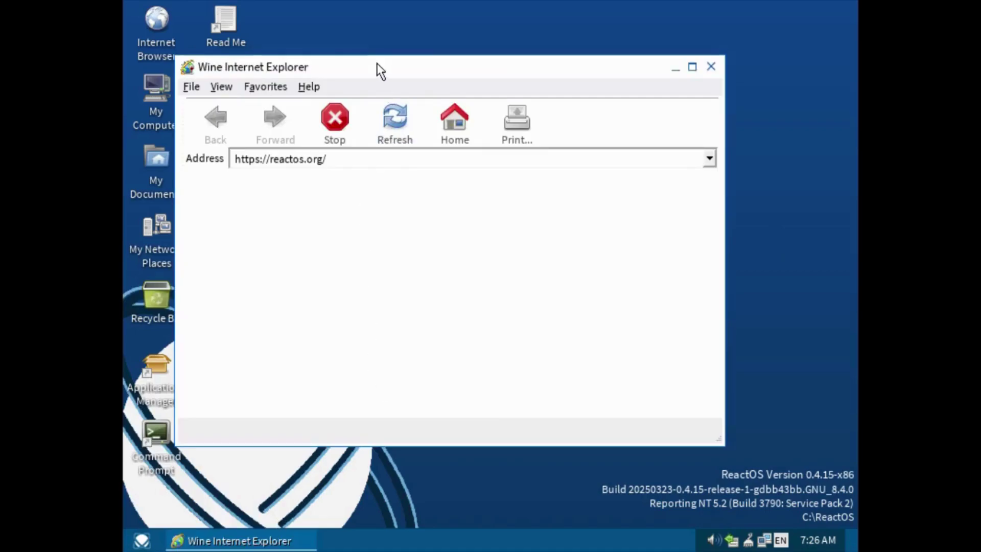
left_click_drag(379, 66, 407, 68)
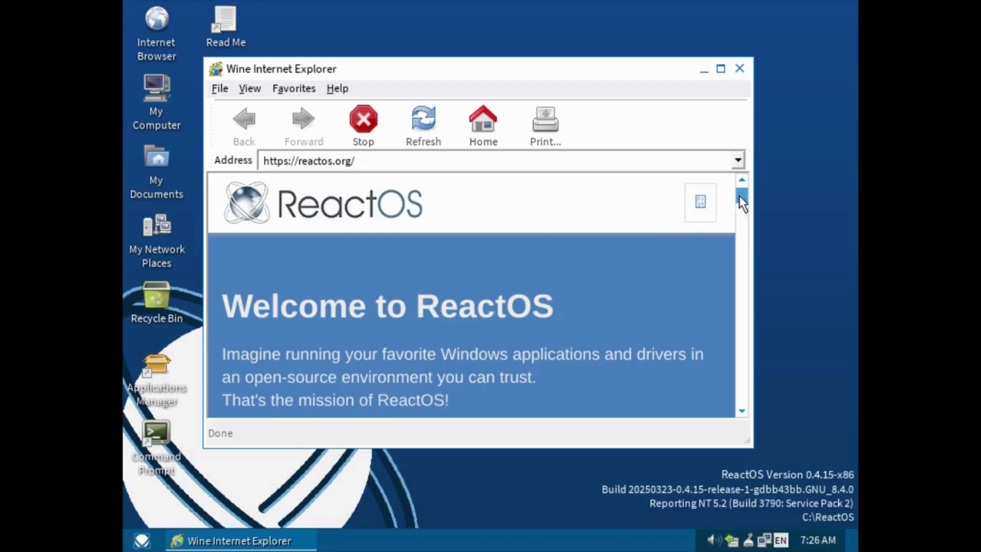
left_click_drag(741, 196, 743, 240)
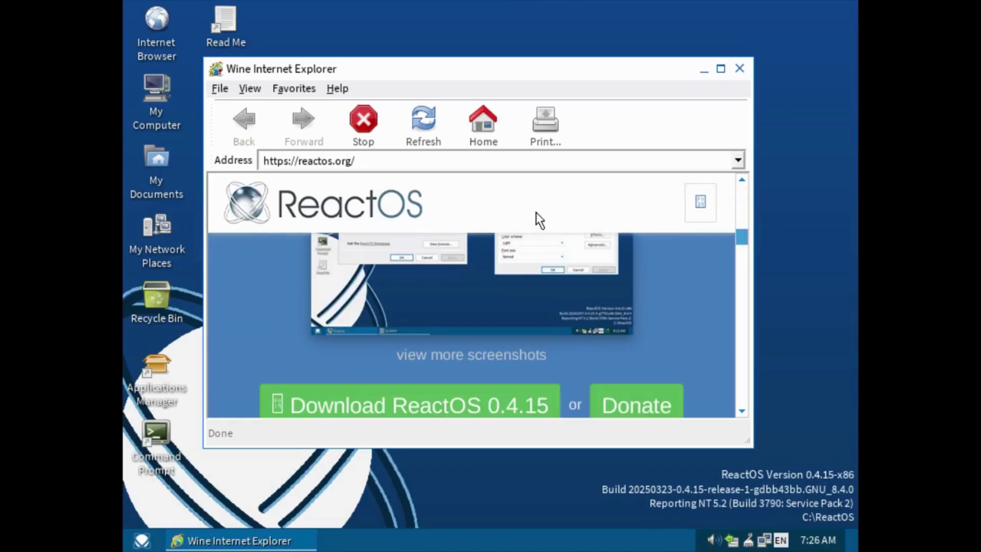
left_click(497, 128)
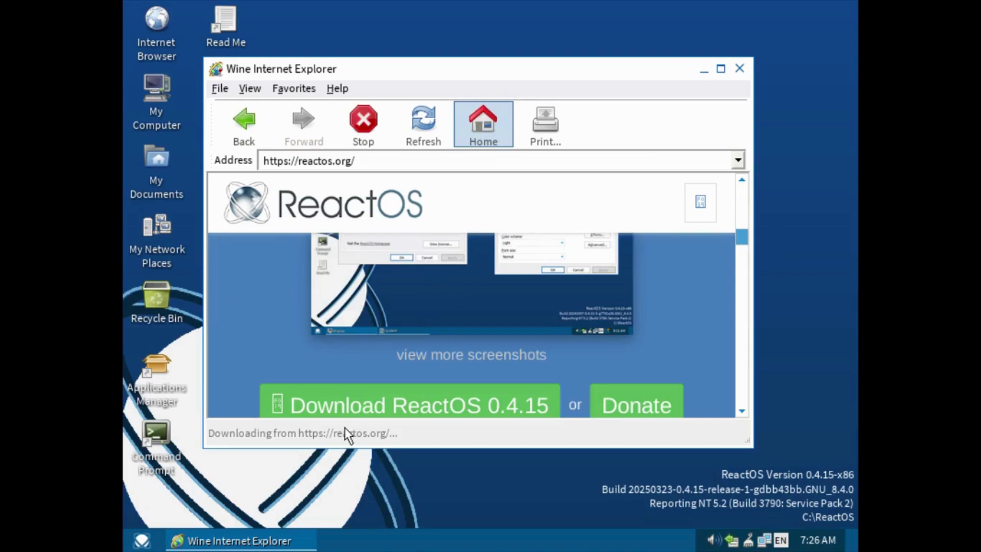
left_click(739, 70)
left_click(136, 541)
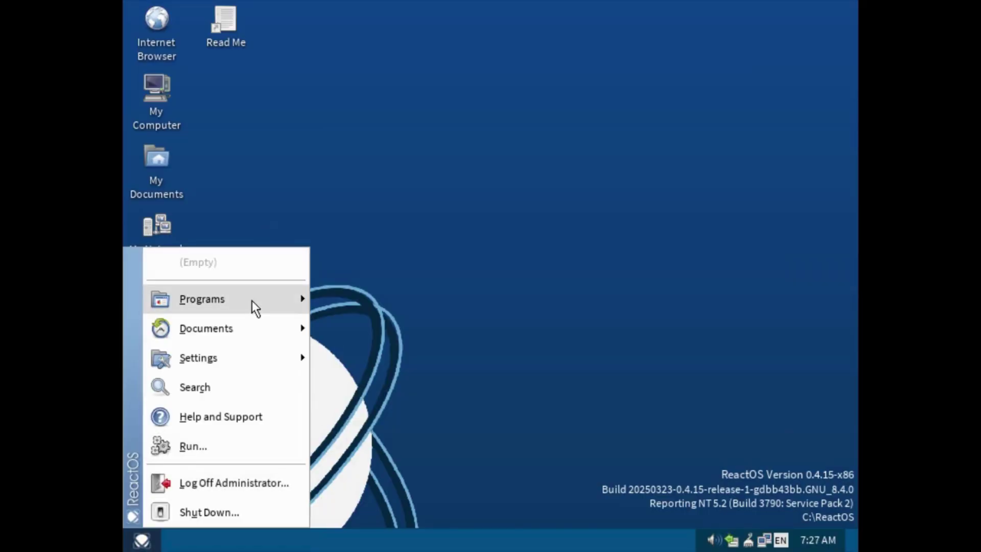
- Launch Calculator from Accessories and move its window to the right
mouse_move(253, 301)
mouse_move(355, 293)
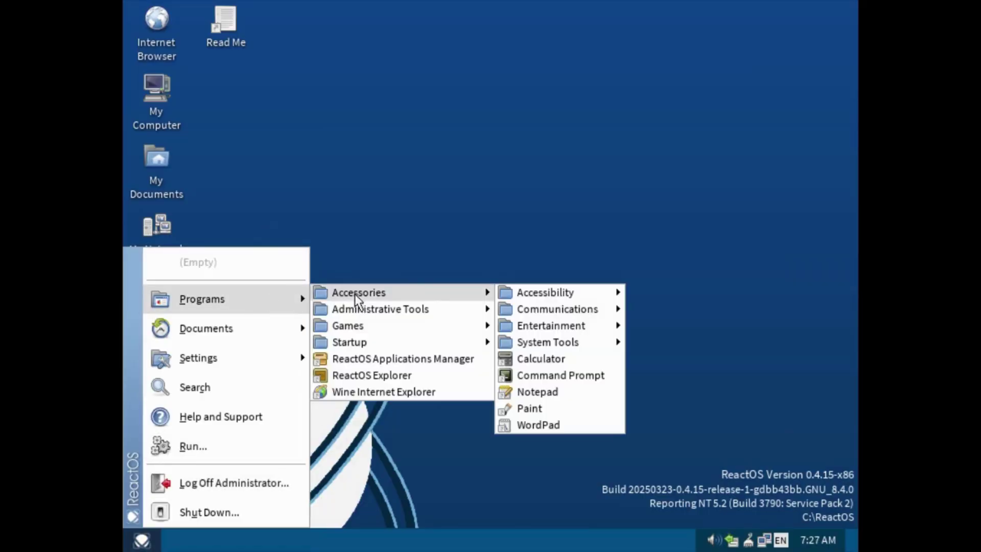
left_click(549, 361)
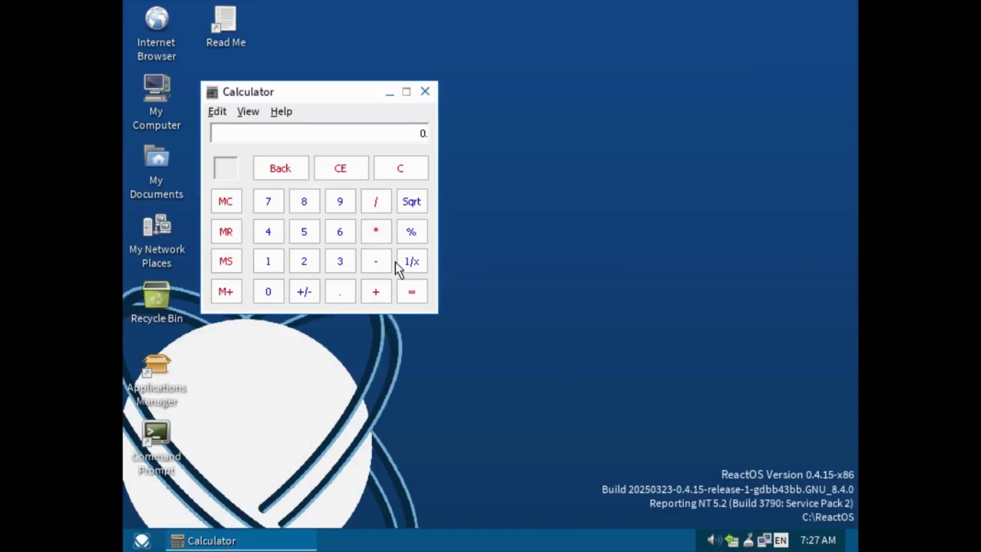
left_click_drag(314, 99, 460, 125)
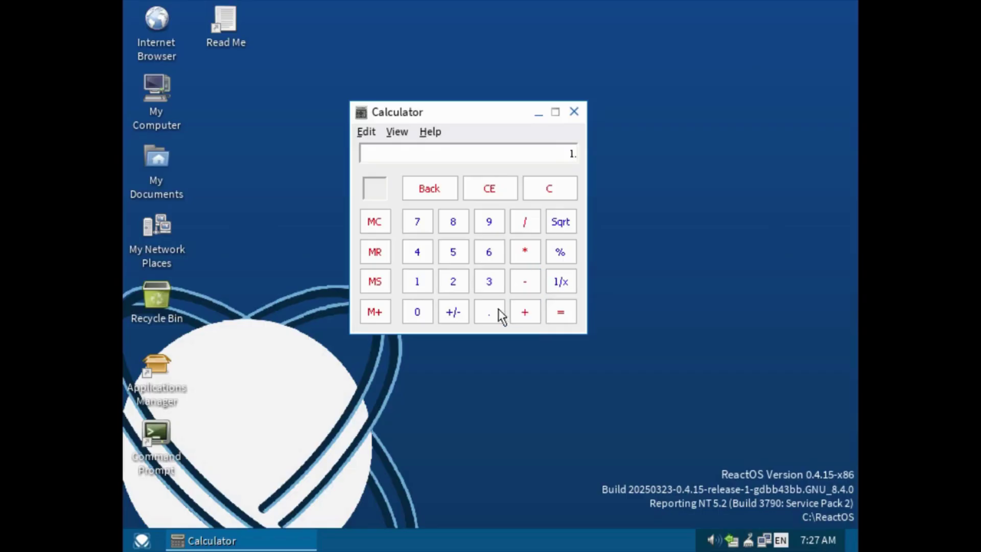
- Evaluate to 2, then compute 0 ÷ 0 to produce Error, and close Calculator
left_click(565, 311)
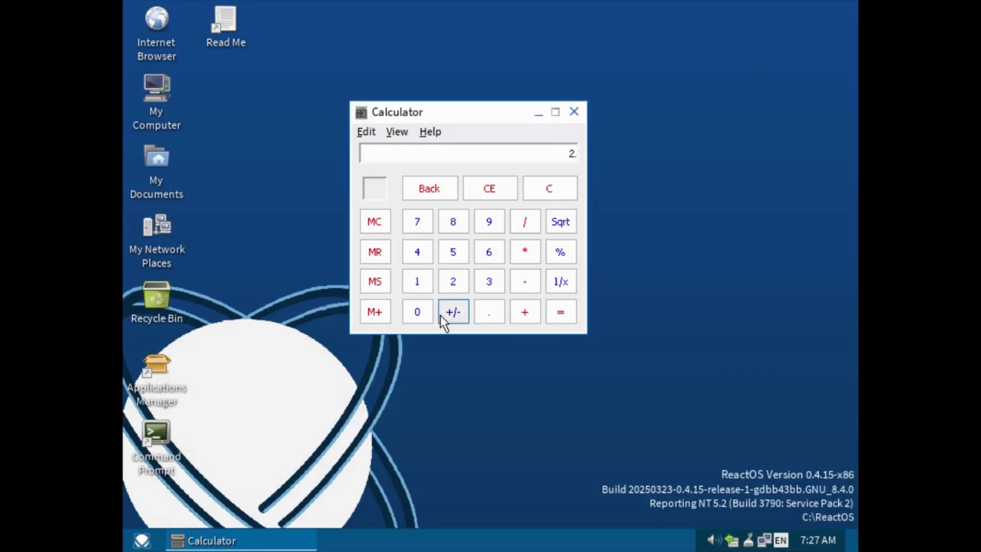
left_click(417, 311)
left_click(522, 224)
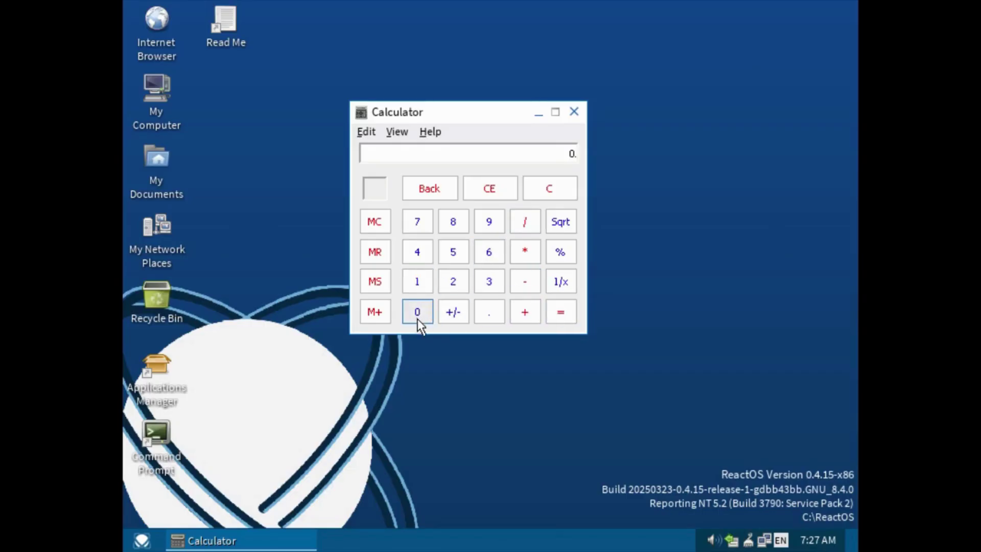
left_click(418, 316)
left_click(561, 312)
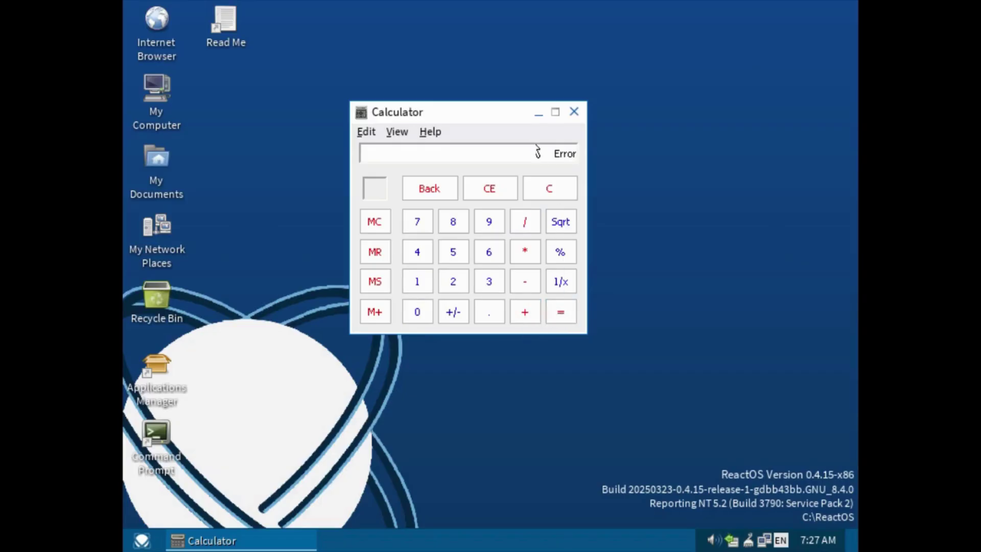
left_click(573, 112)
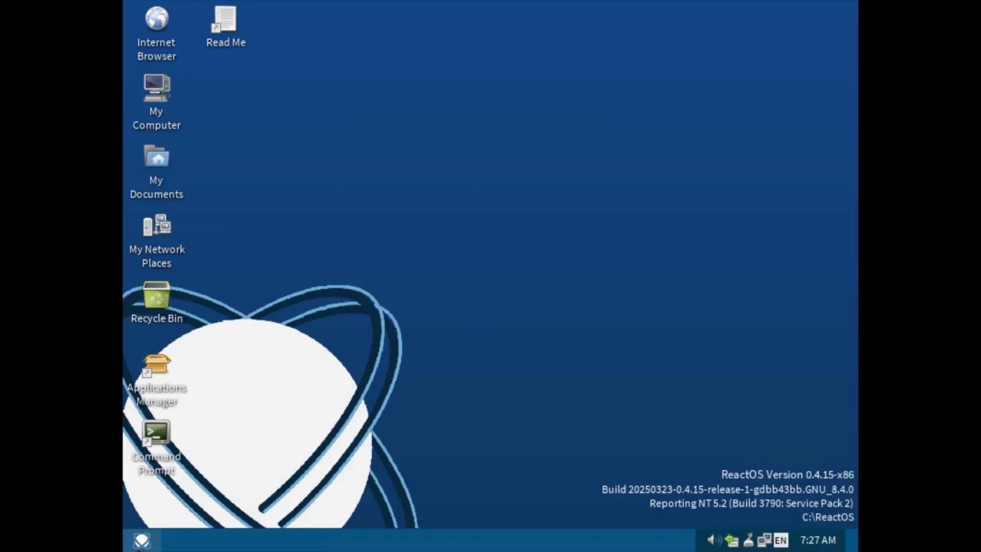
- Launch Paint from Start > Programs > Accessories
left_click(141, 540)
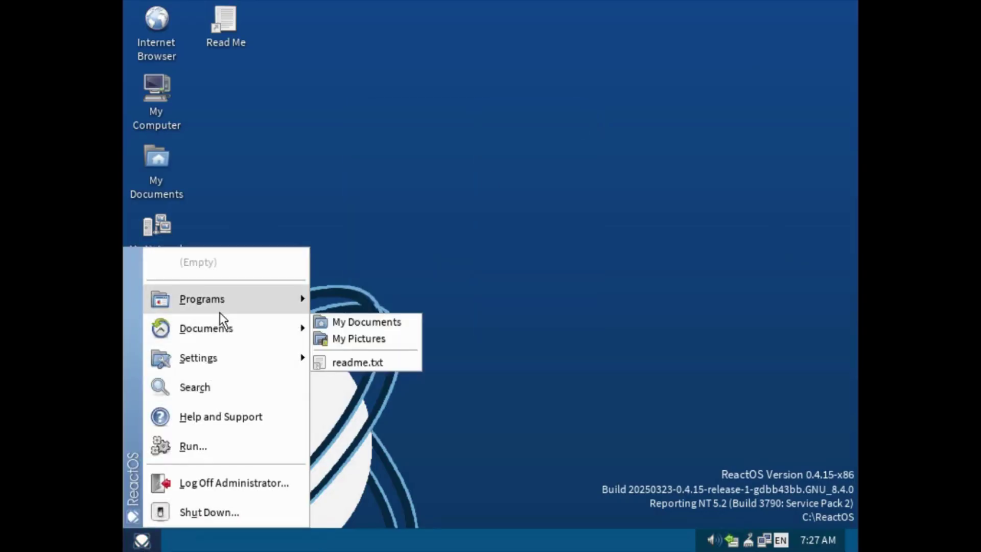
mouse_move(220, 311)
mouse_move(356, 302)
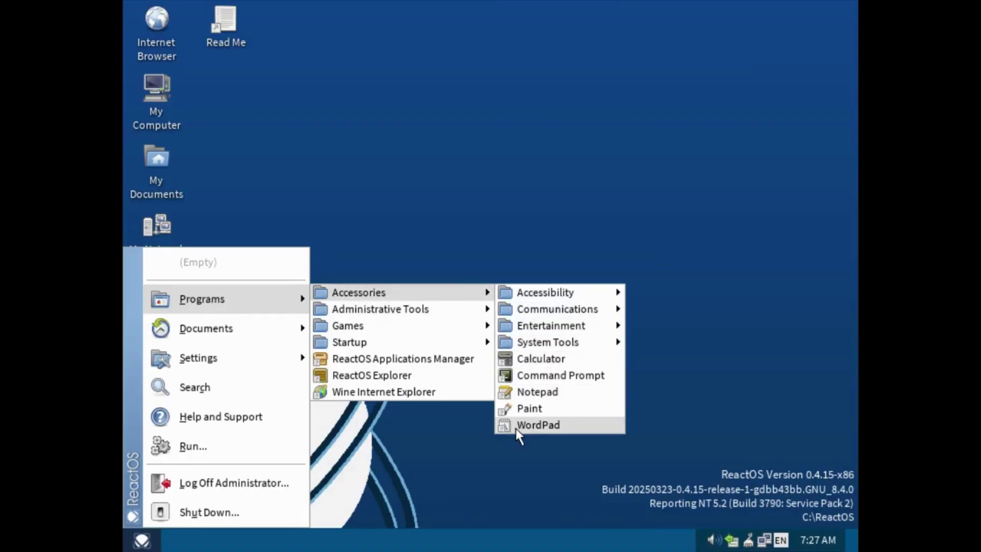
left_click(520, 409)
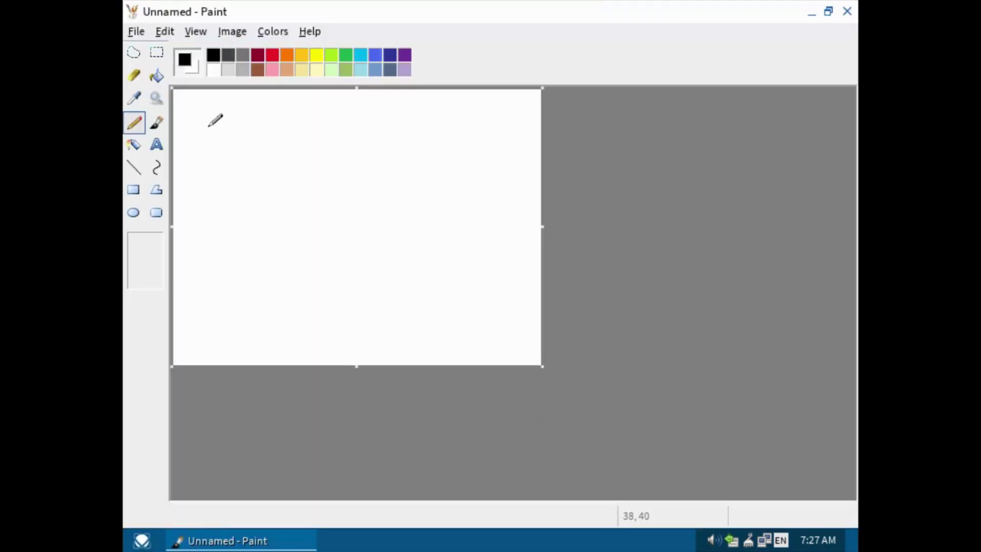
- Pencil-draw a smiley face and 3-shaped zigzag, then brush a thick black squiggle below
mouse_move(208, 125)
left_mouse_down()
mouse_move(204, 179)
mouse_move(235, 184)
left_mouse_up()
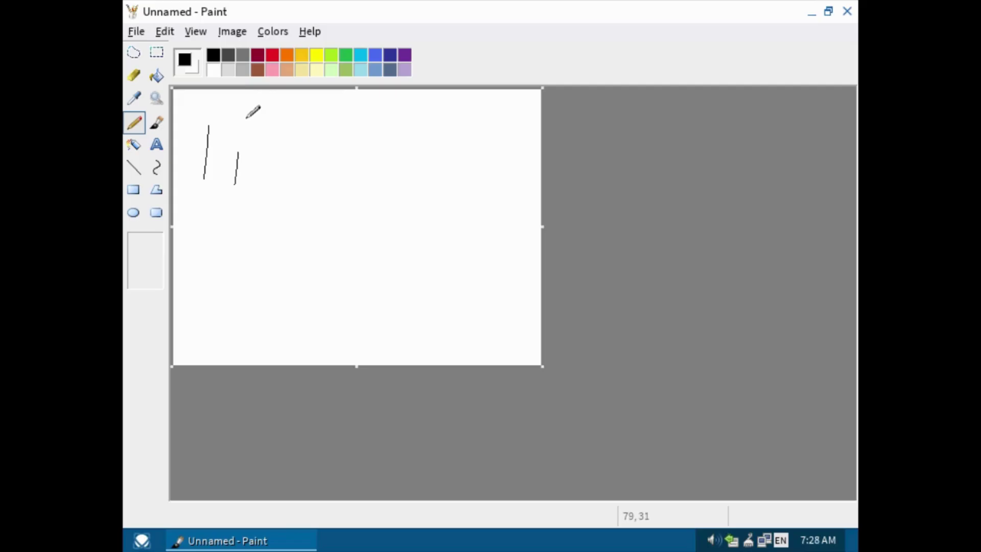
key("ctrl+z")
left_click_drag(246, 124, 242, 172)
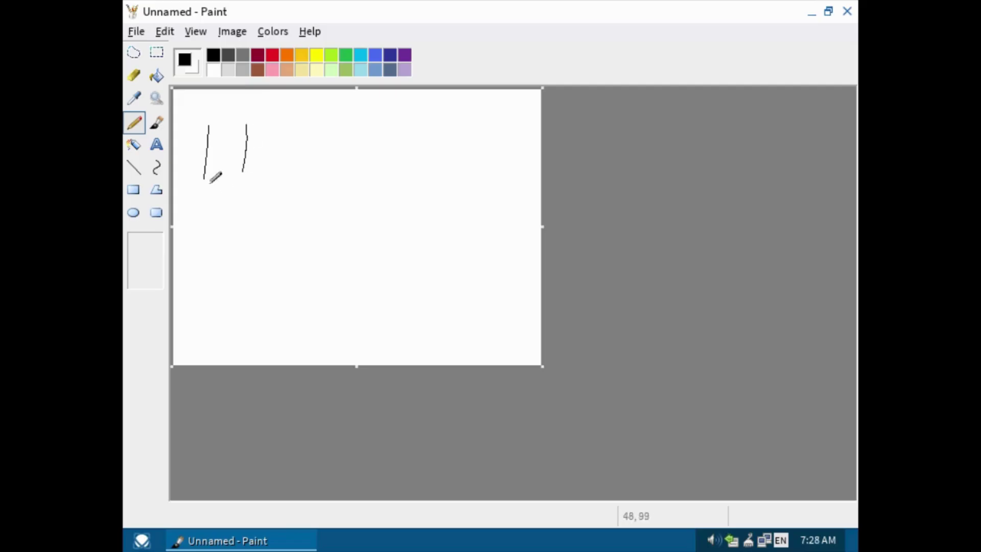
mouse_move(191, 189)
left_mouse_down()
mouse_move(196, 204)
mouse_move(241, 210)
mouse_move(263, 198)
left_mouse_up()
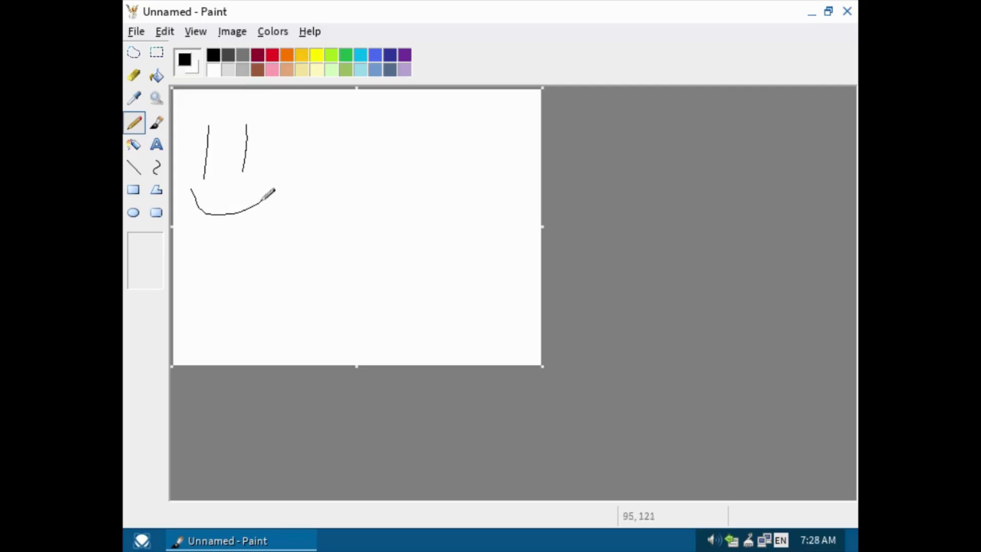
mouse_move(317, 153)
left_mouse_down()
mouse_move(365, 137)
mouse_move(343, 174)
mouse_move(387, 168)
mouse_move(356, 207)
mouse_move(390, 215)
mouse_move(373, 234)
left_mouse_up()
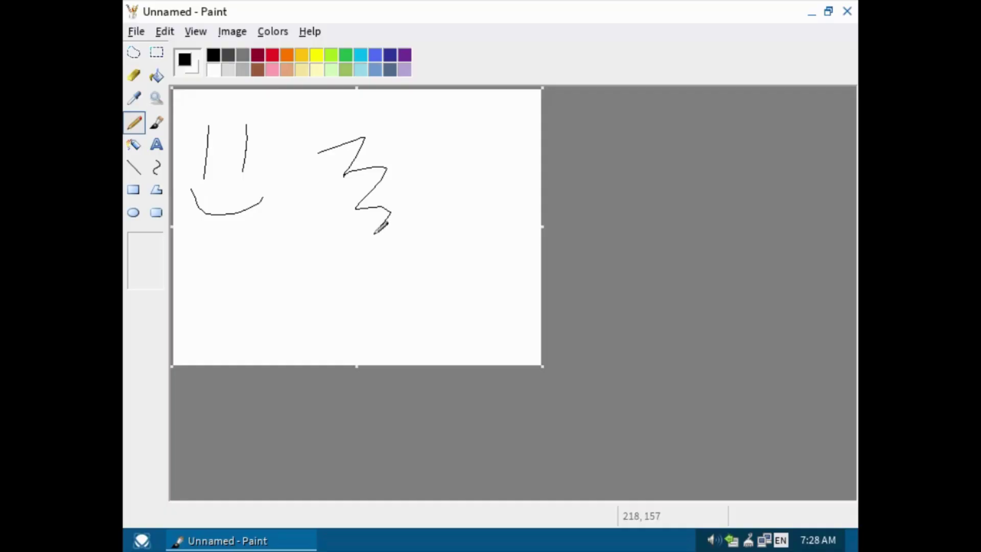
left_click(157, 123)
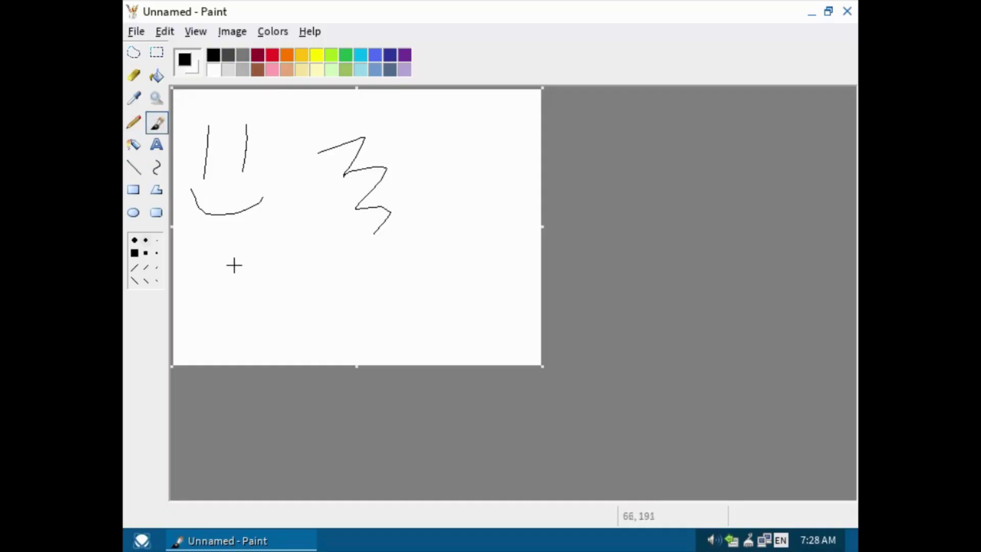
mouse_move(225, 269)
left_mouse_down()
mouse_move(266, 275)
mouse_move(278, 305)
mouse_move(315, 311)
mouse_move(315, 322)
left_mouse_up()
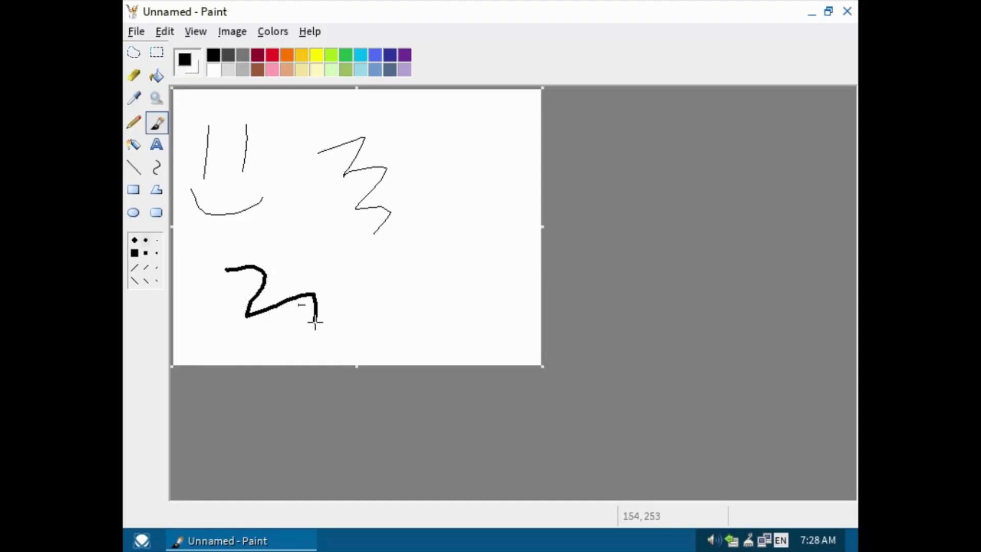
- Add the text 'hello wassup' in 14-point MS Shell Dlg right of the squiggle
left_click(156, 145)
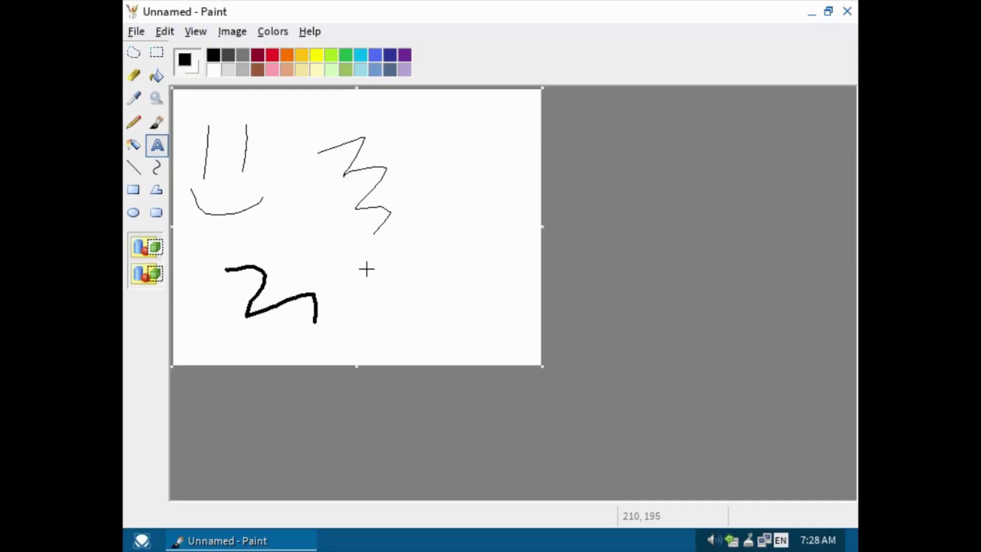
left_click_drag(341, 268, 518, 339)
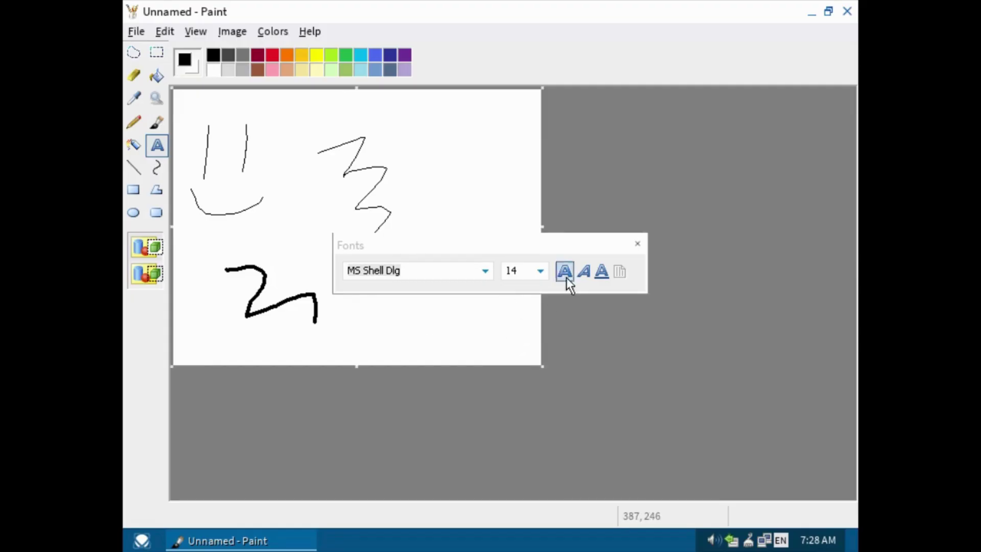
left_click_drag(542, 253, 622, 326)
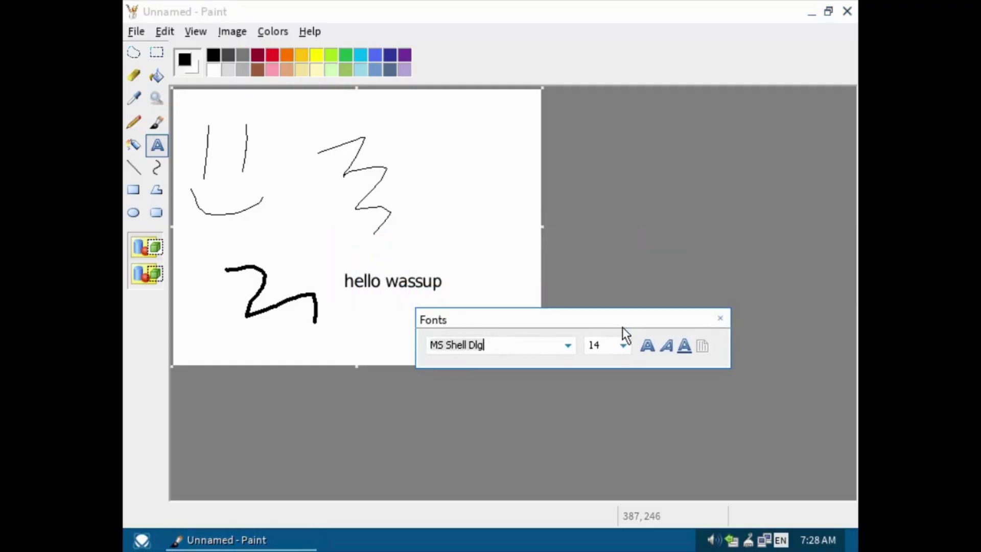
- Close the Fonts toolbar and draw a rectangle at the canvas's upper right
left_click(720, 318)
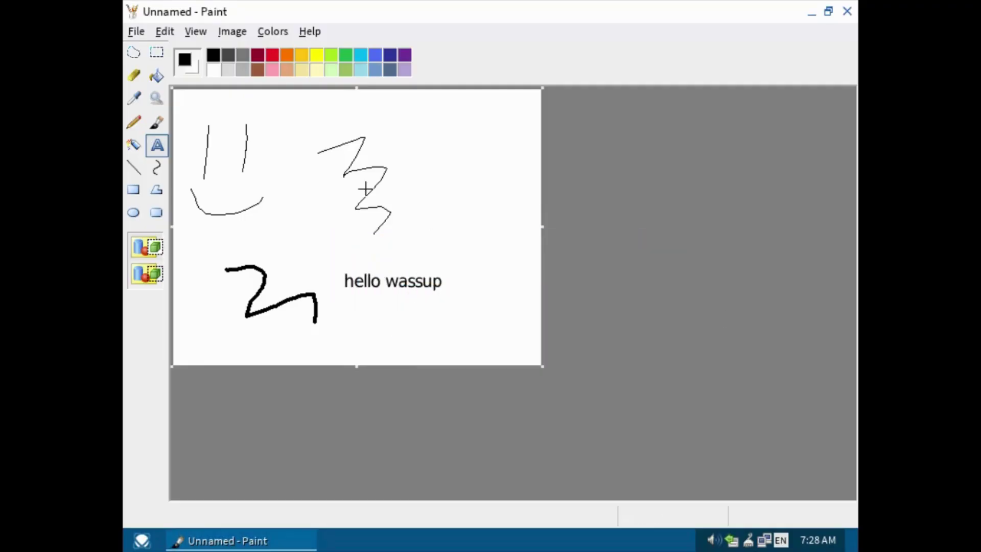
left_click(134, 190)
mouse_move(389, 131)
left_mouse_down()
mouse_move(467, 168)
mouse_move(523, 181)
left_mouse_up()
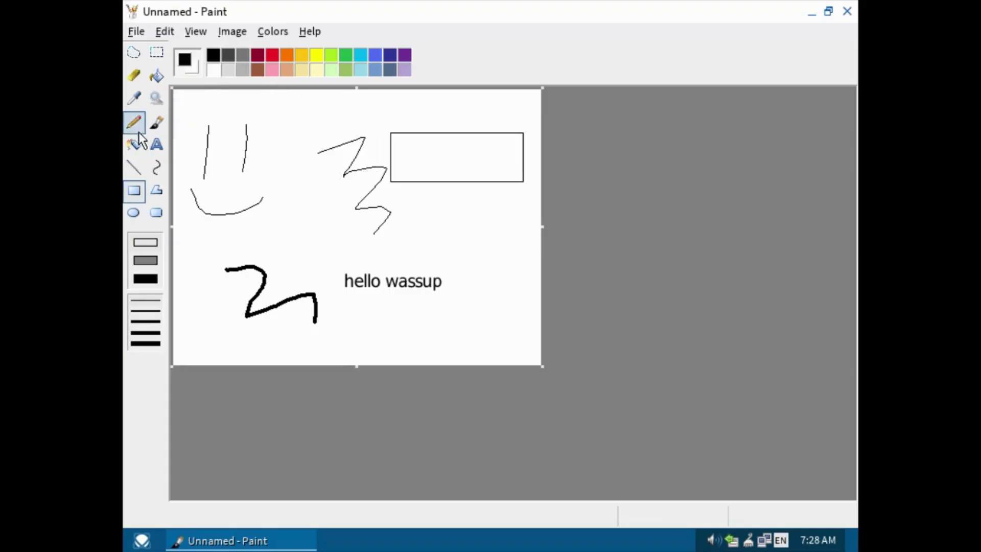
- Flood-fill the canvas background yellow and the rectangle blue
left_click(157, 75)
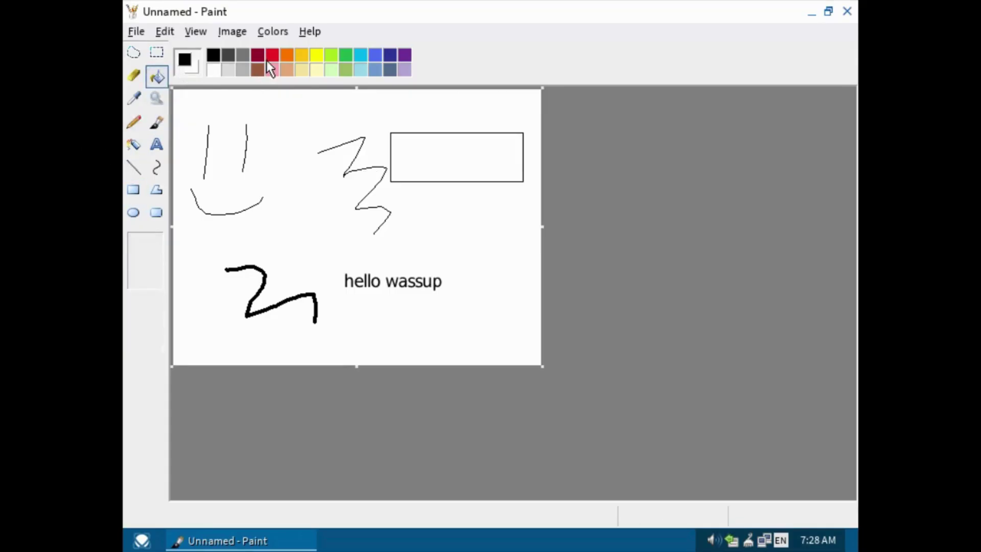
left_click(313, 55)
left_click(299, 102)
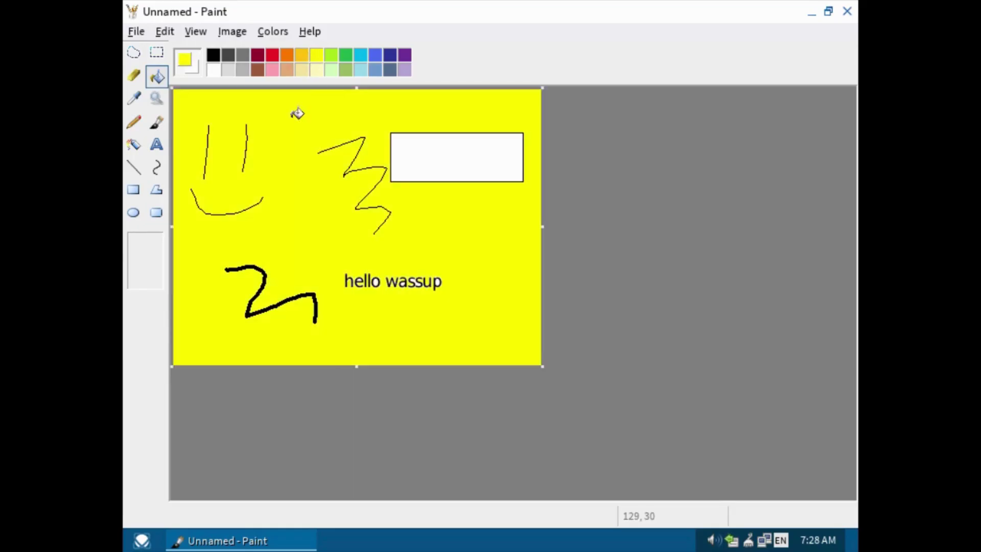
left_click(373, 58)
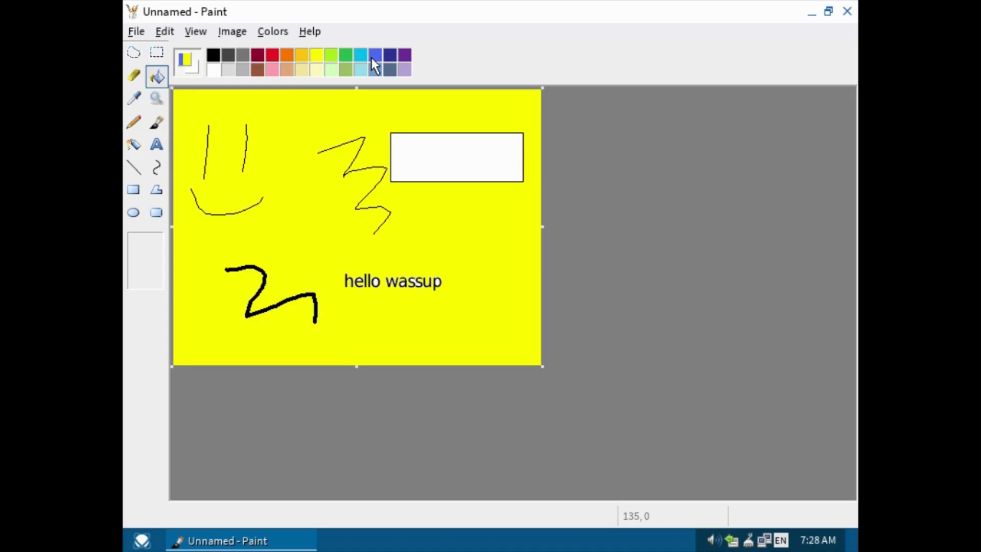
left_click(450, 148)
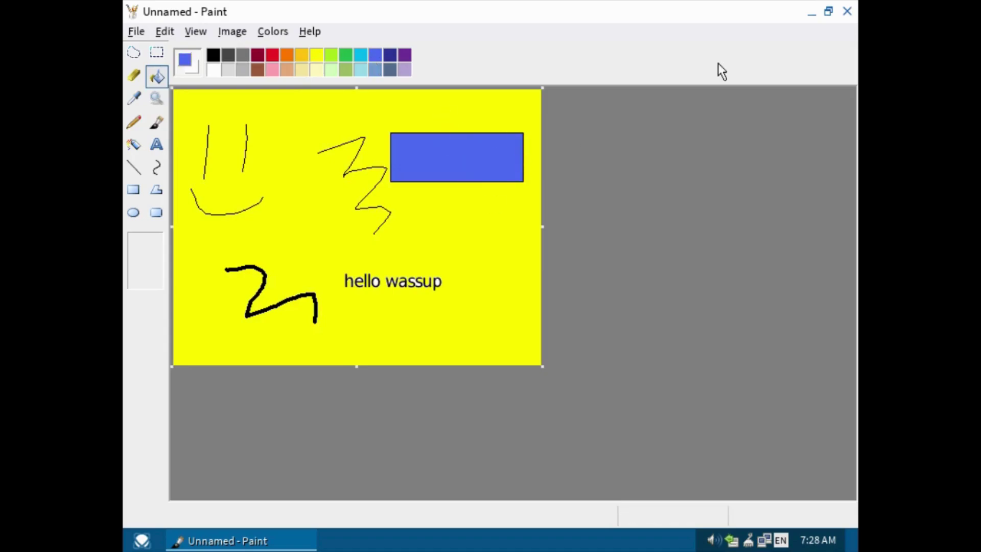
- Close Paint without saving and open the Start menu's Programs > Games list
left_click(847, 11)
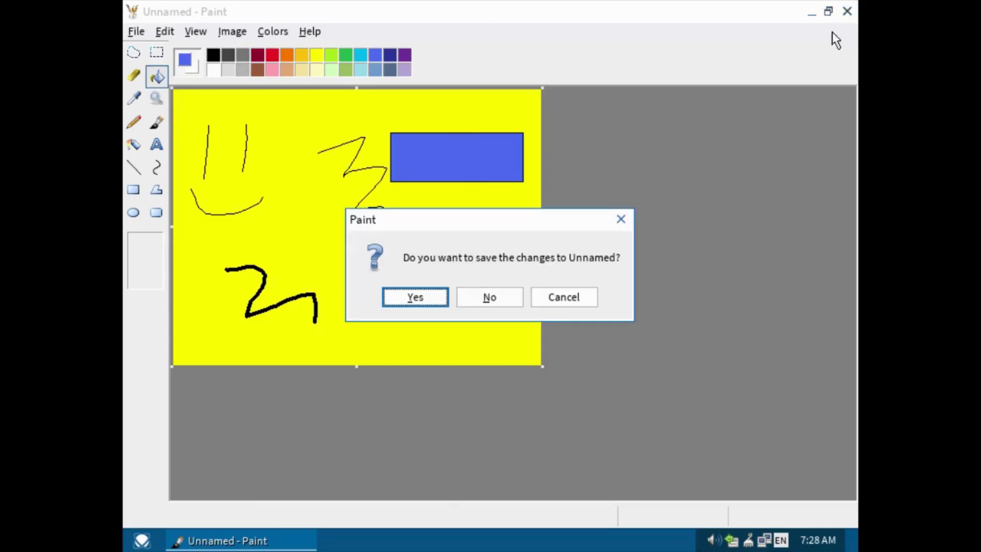
left_click(482, 305)
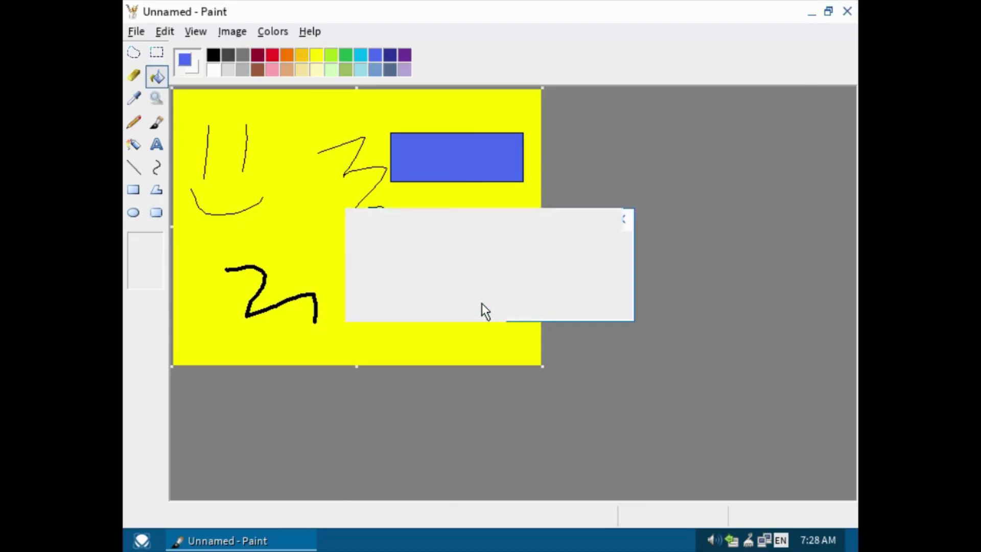
left_click(140, 539)
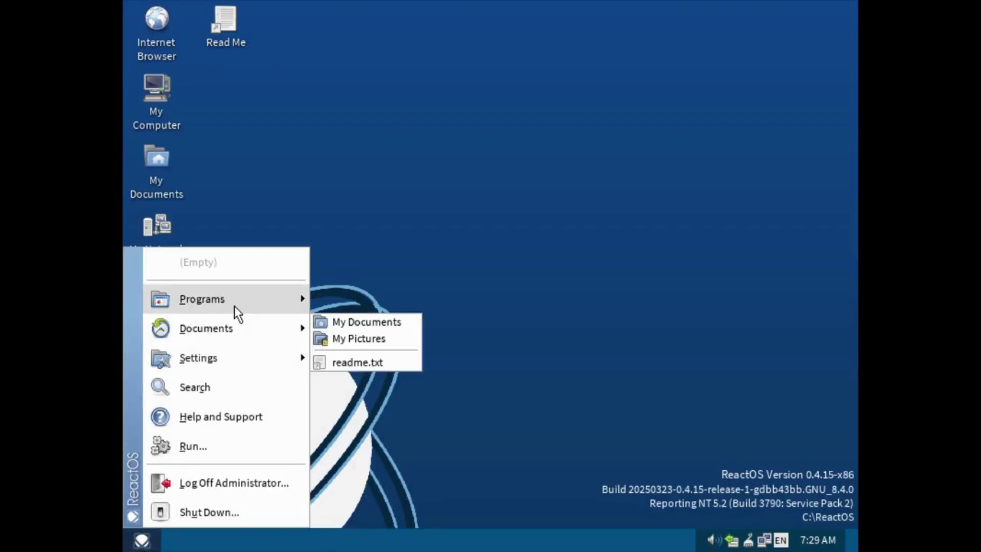
mouse_move(234, 310)
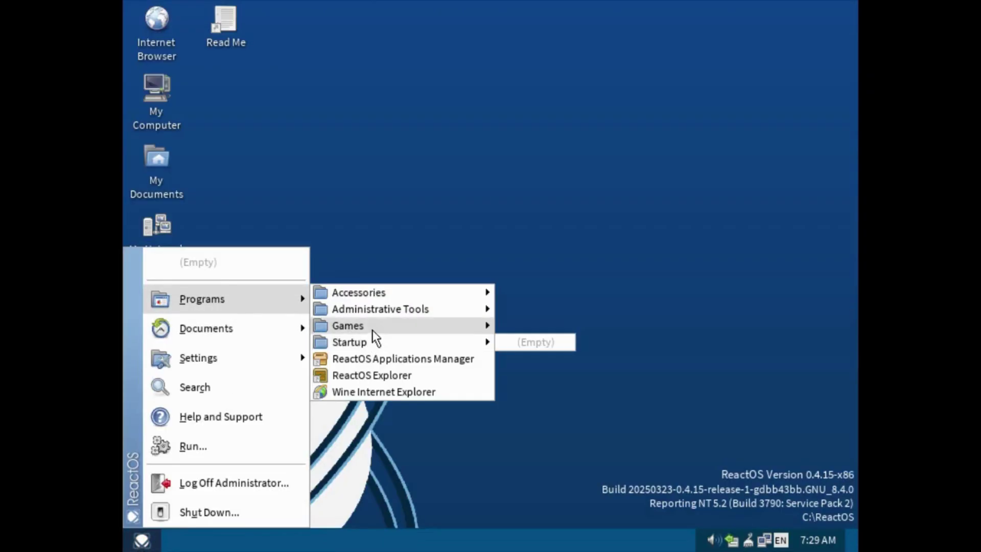
mouse_move(366, 333)
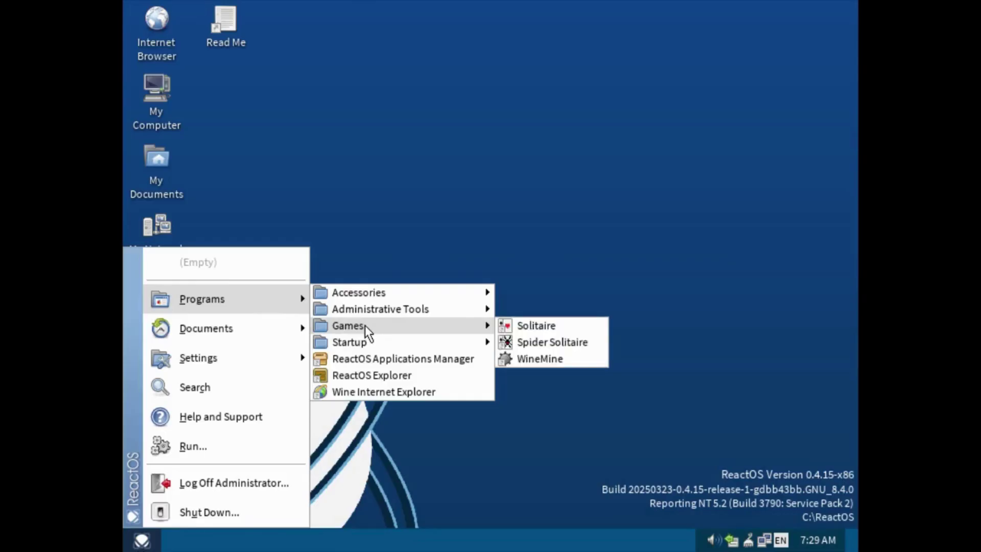
- Launch Solitaire, deal twice from the stock, and decline the quit prompt
left_click(523, 331)
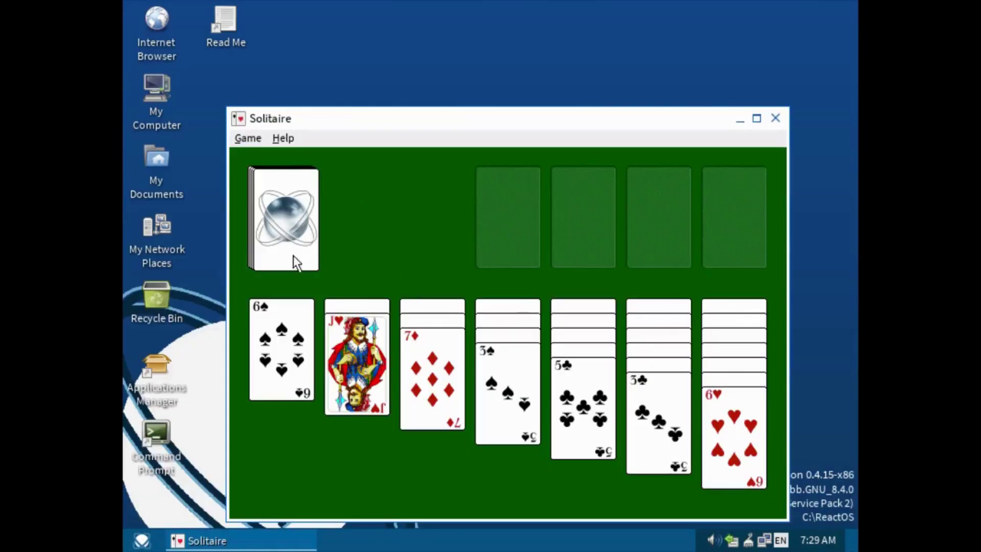
left_click(310, 220)
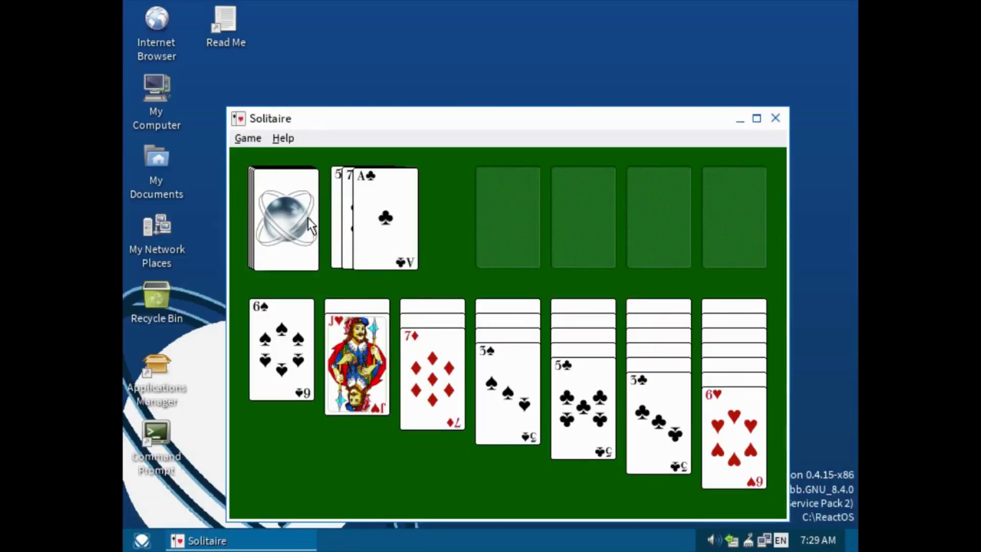
left_click(310, 225)
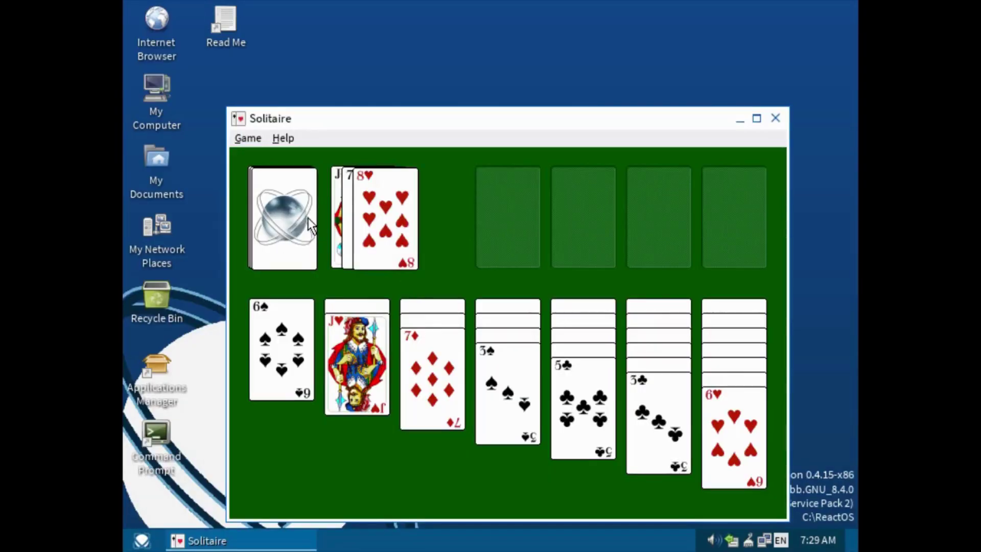
left_click(771, 116)
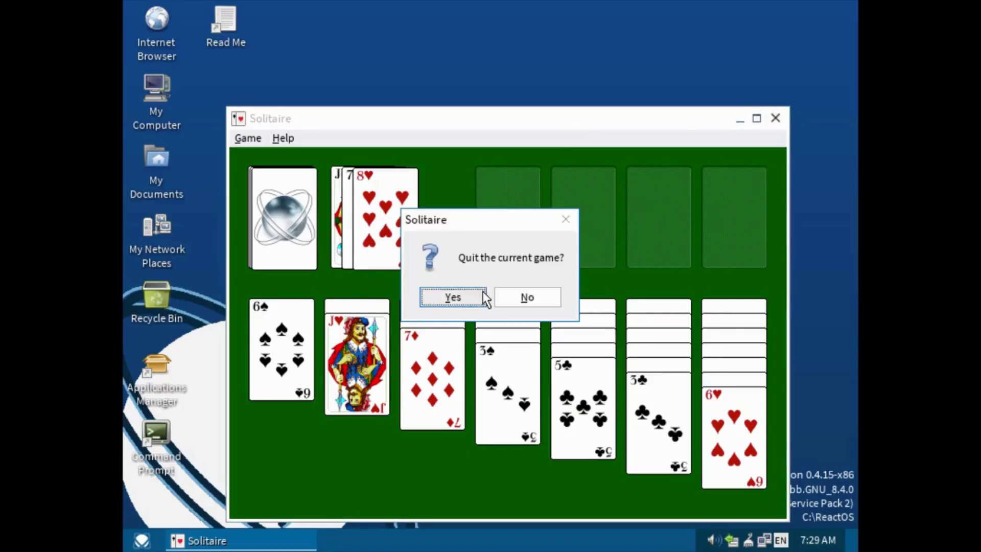
left_click(501, 296)
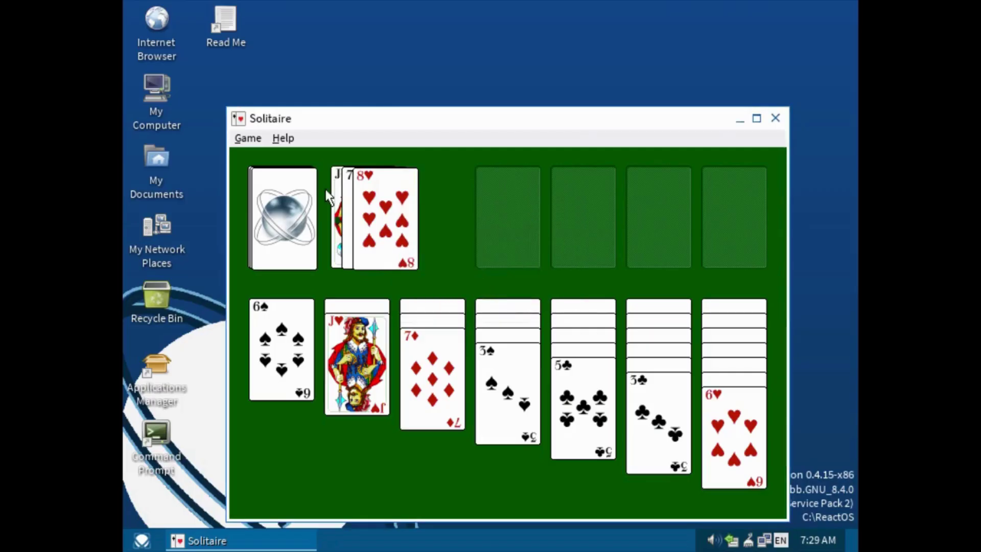
- Open Game > Deck, keep the original card back, and close Solitaire
left_click(247, 138)
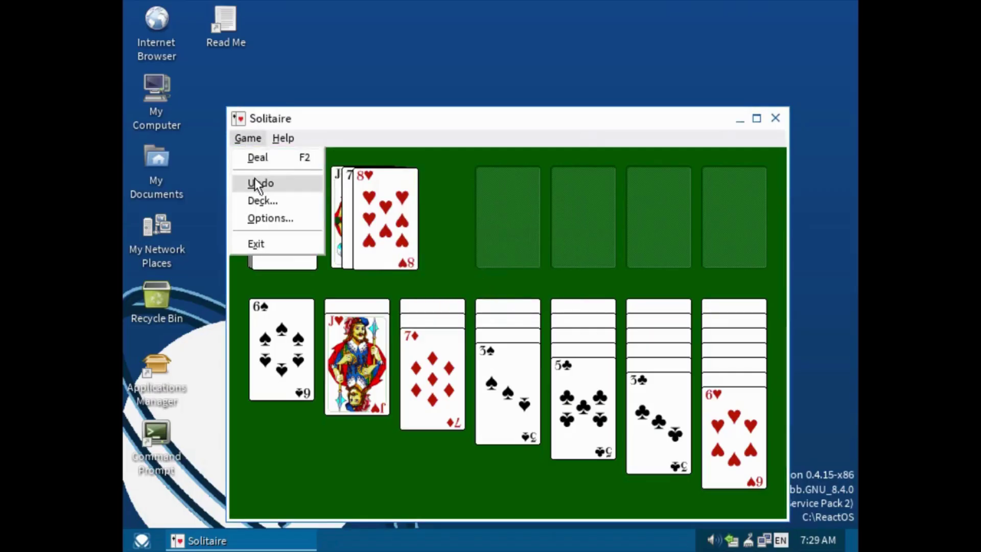
left_click(259, 199)
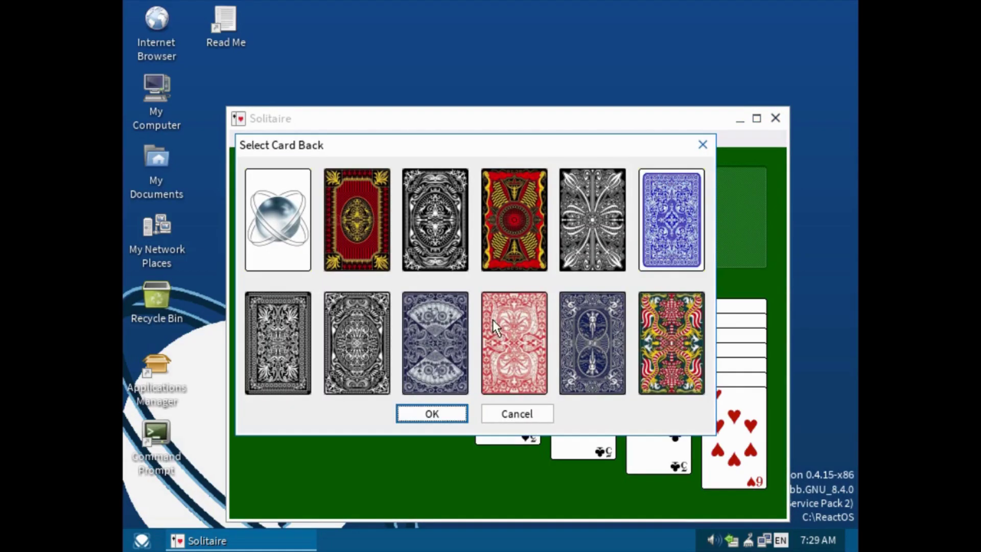
left_click(514, 410)
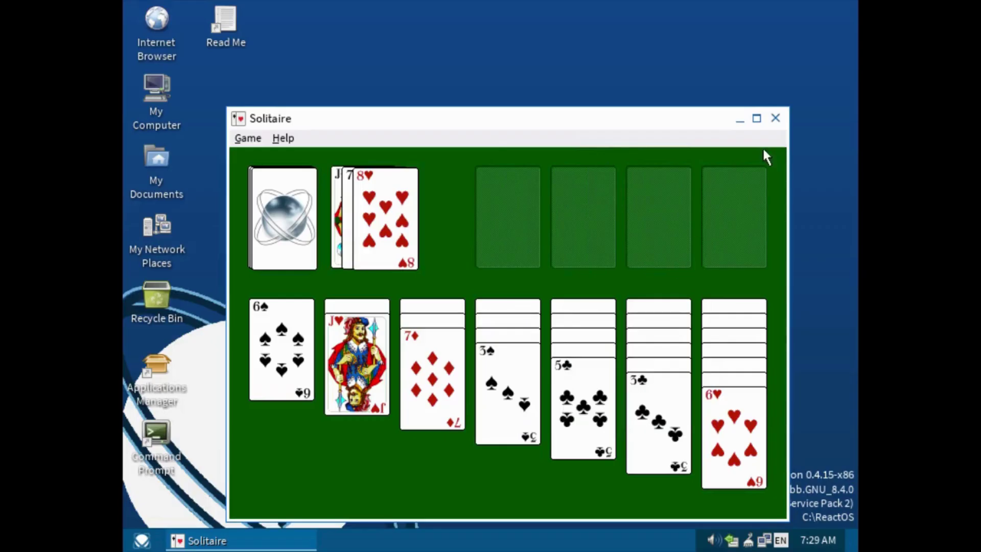
left_click(768, 121)
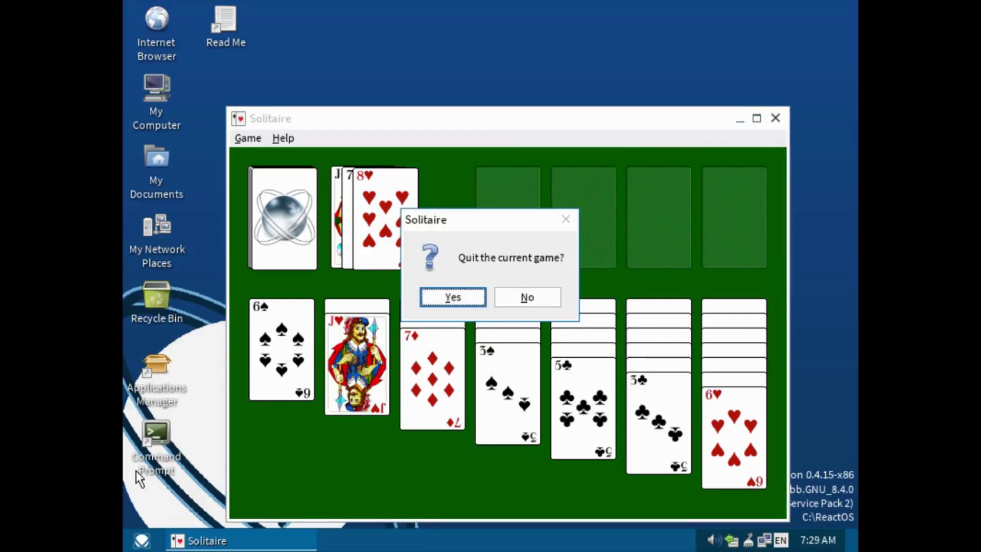
- Quit the Solitaire game and bring up the Start menu's Programs > Games list
left_click(443, 297)
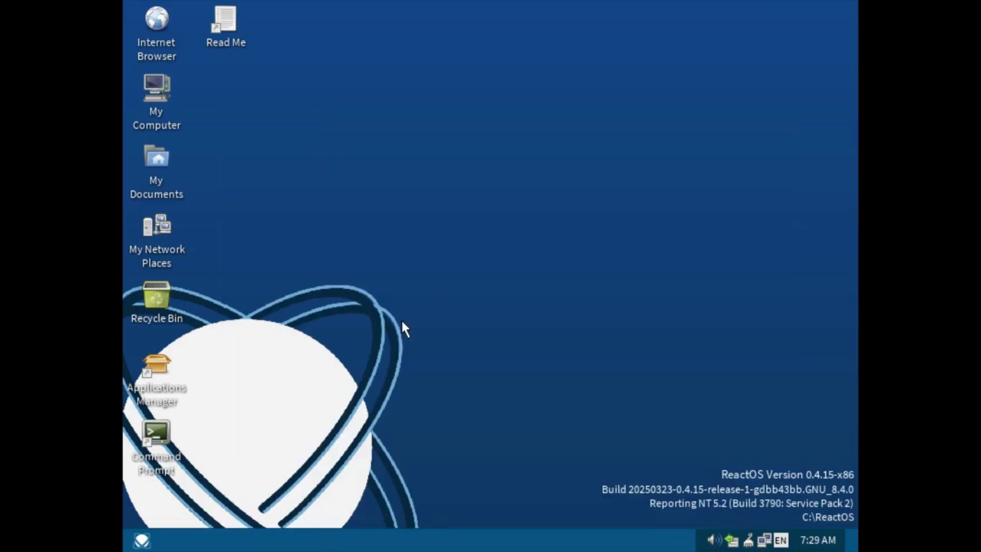
left_click(142, 541)
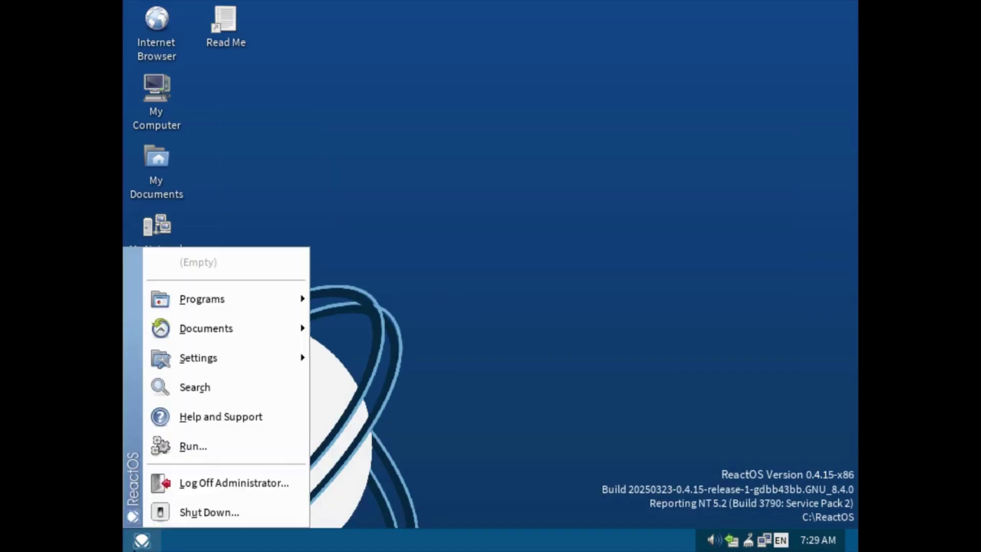
mouse_move(244, 300)
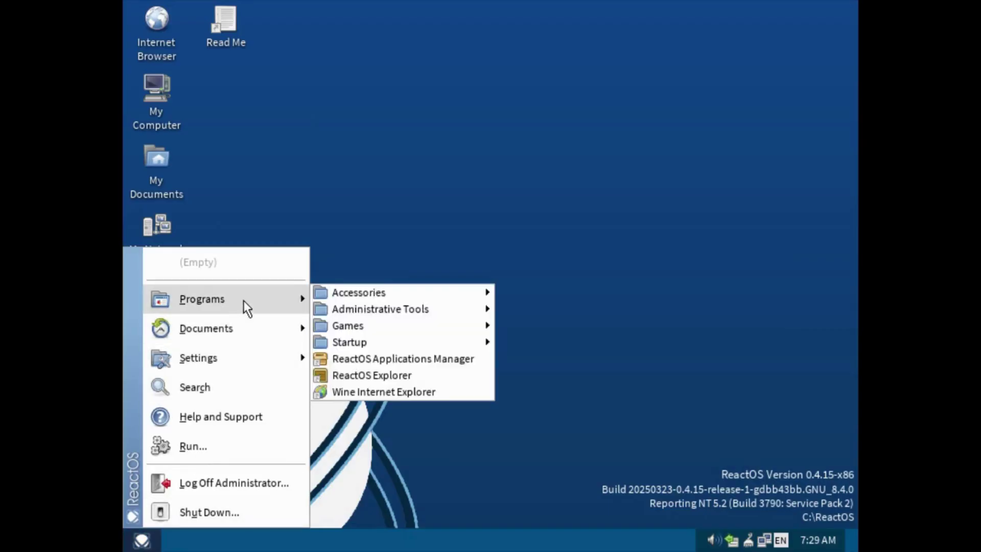
mouse_move(351, 310)
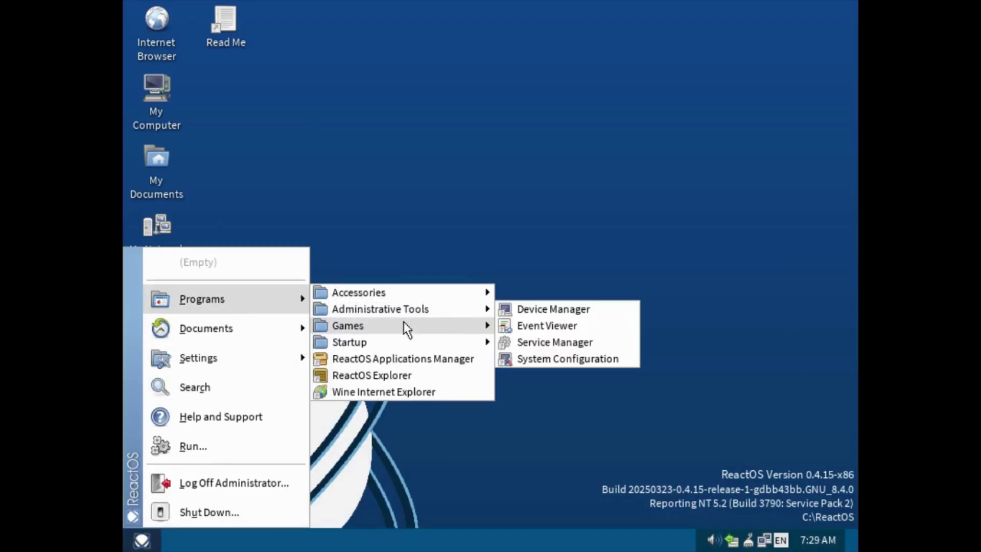
mouse_move(469, 328)
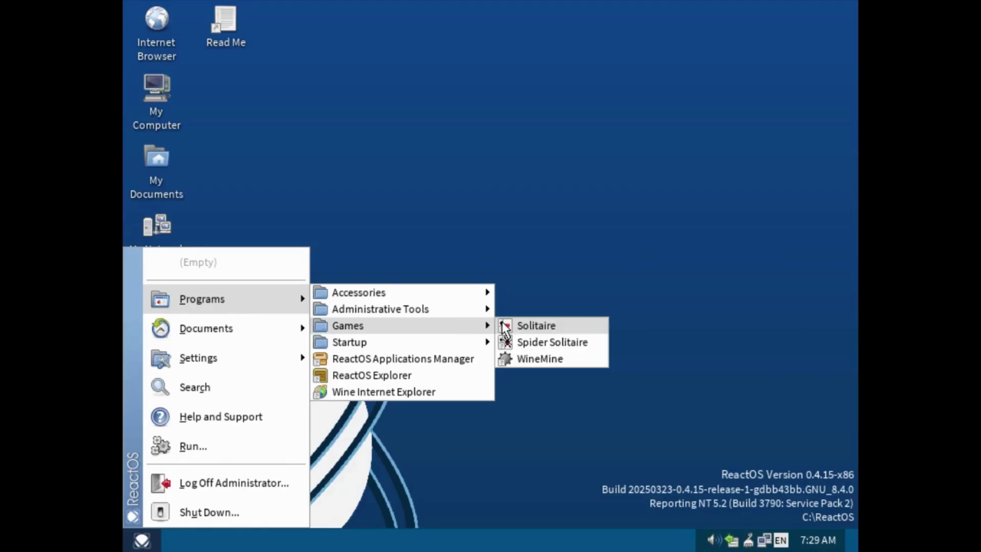
- Launch WineMine, nudge its window up-left, and uncover cells across the minefield
left_click(507, 360)
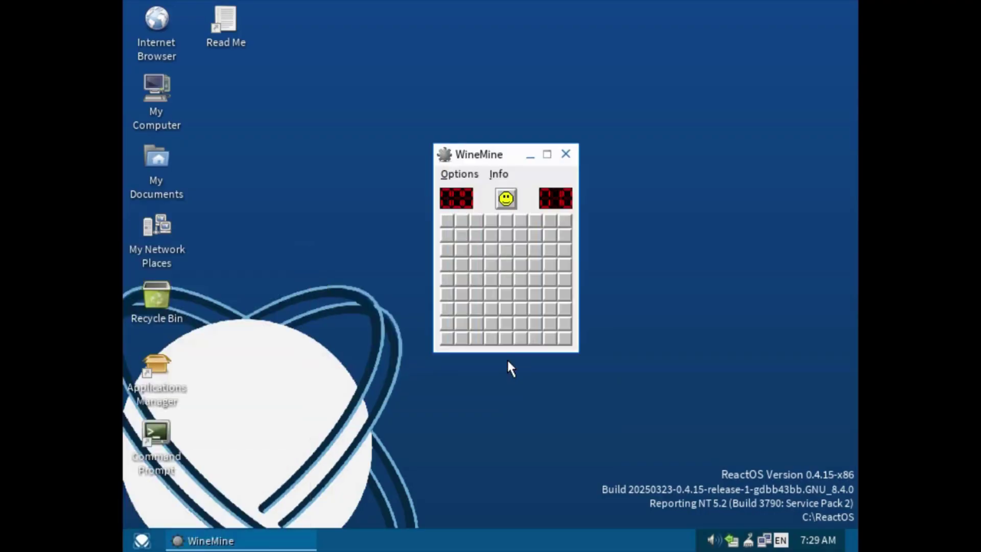
left_click_drag(504, 157, 483, 154)
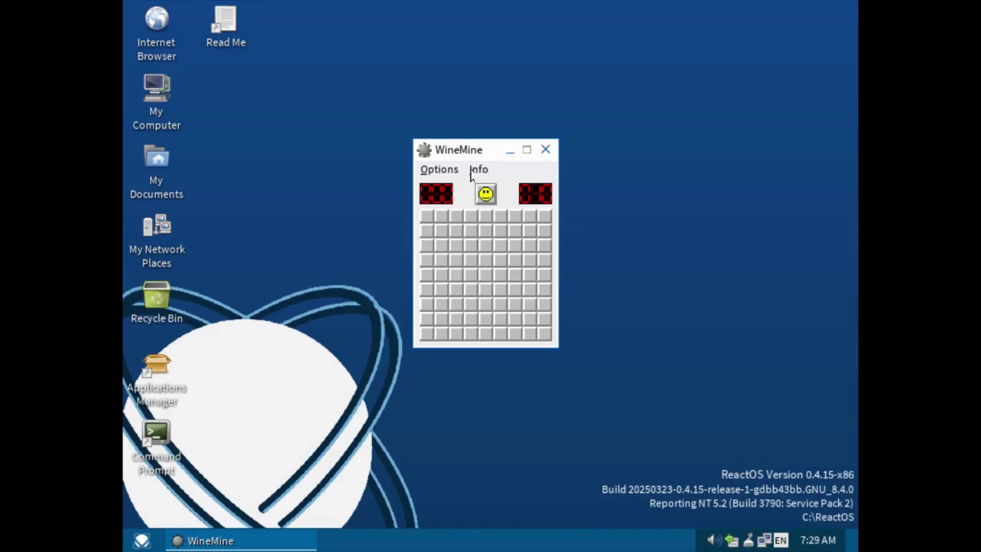
left_click(425, 216)
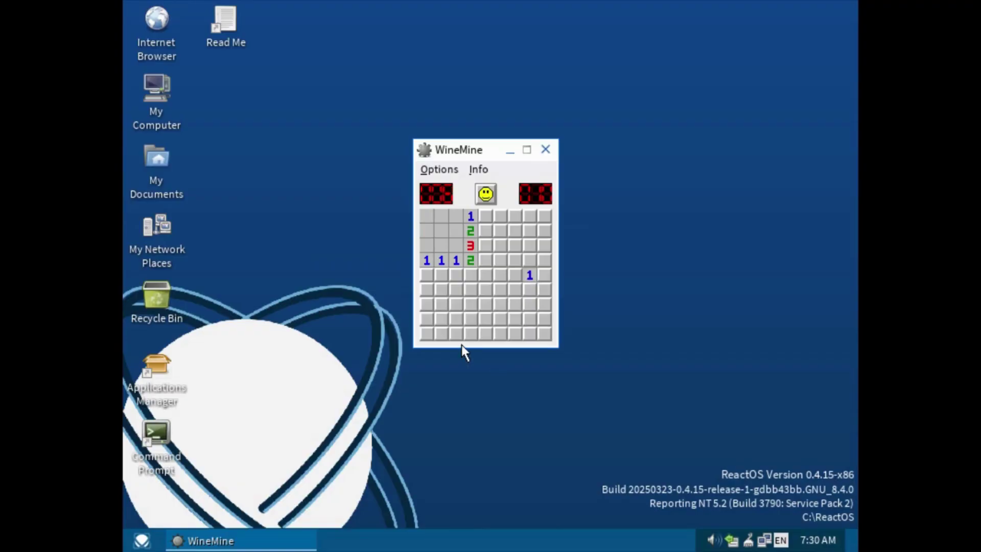
left_click(469, 324)
left_click(484, 275)
left_click(499, 290)
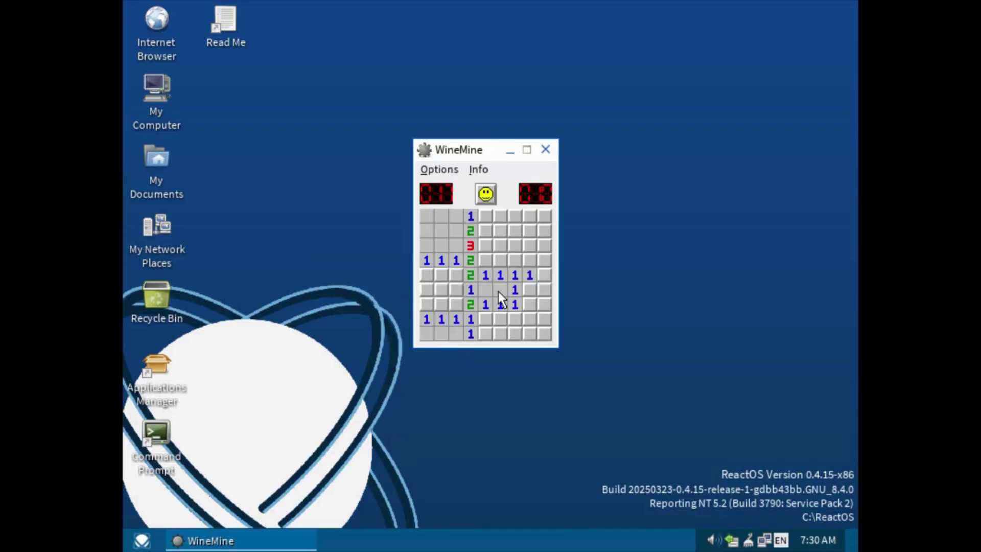
- Keep uncovering cells until hitting a mine, start a new game, then close WineMine
left_click(543, 338)
left_click(524, 230)
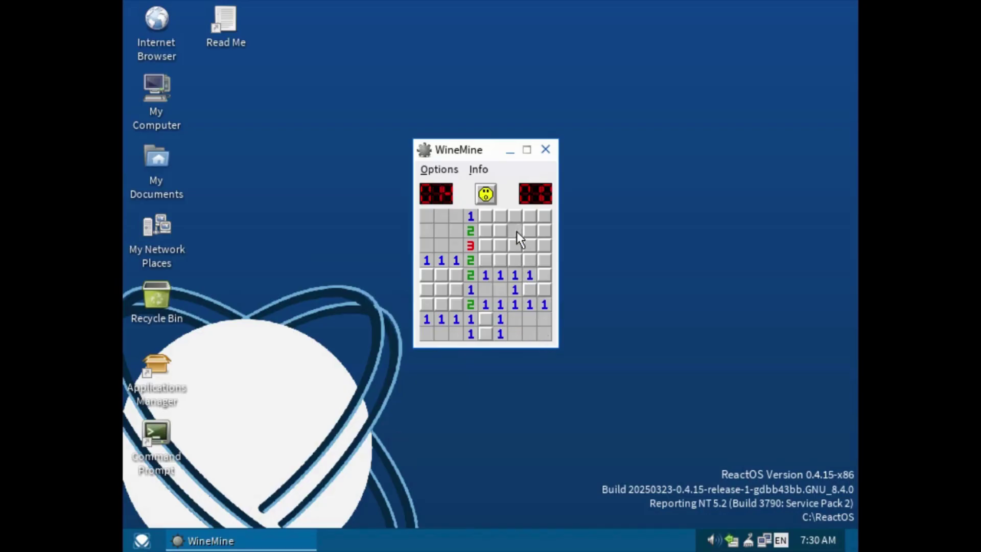
left_click(486, 247)
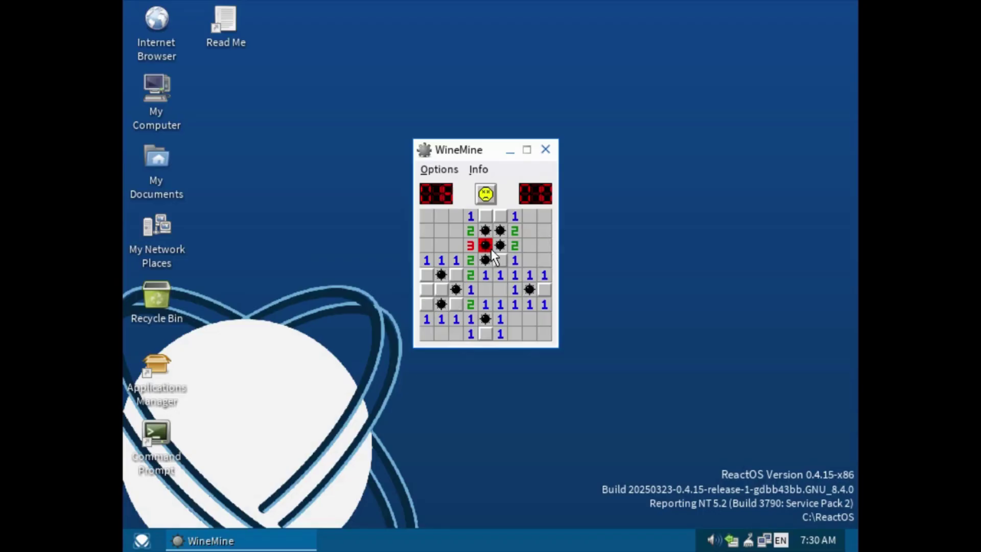
left_click(486, 194)
left_click(545, 150)
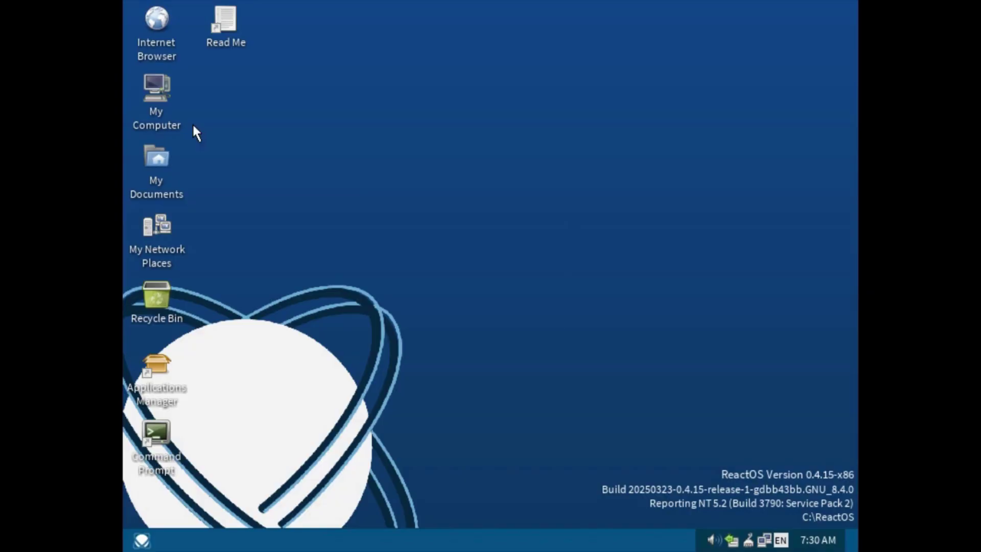
- Open My Computer's Properties and move the Properties for System dialog right and down
right_click(161, 105)
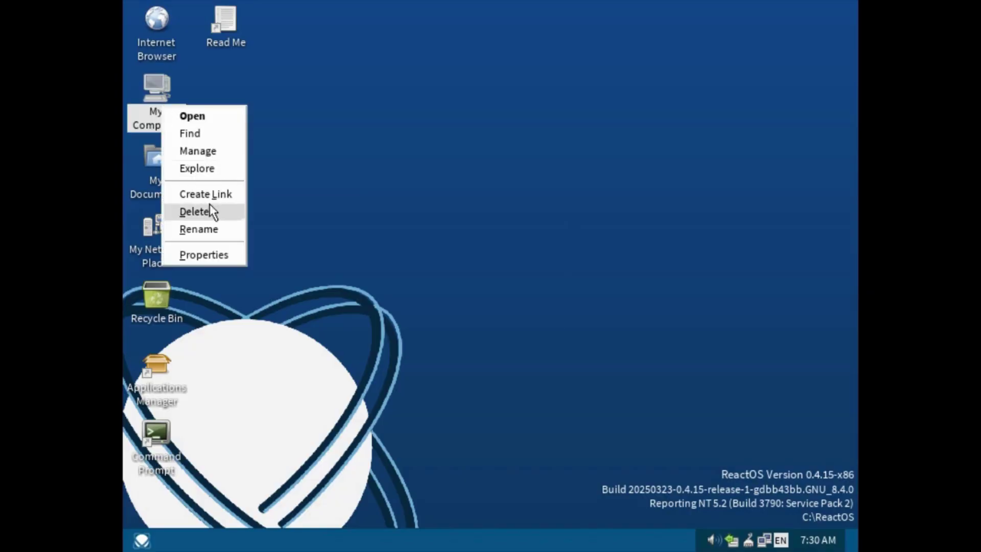
left_click(211, 259)
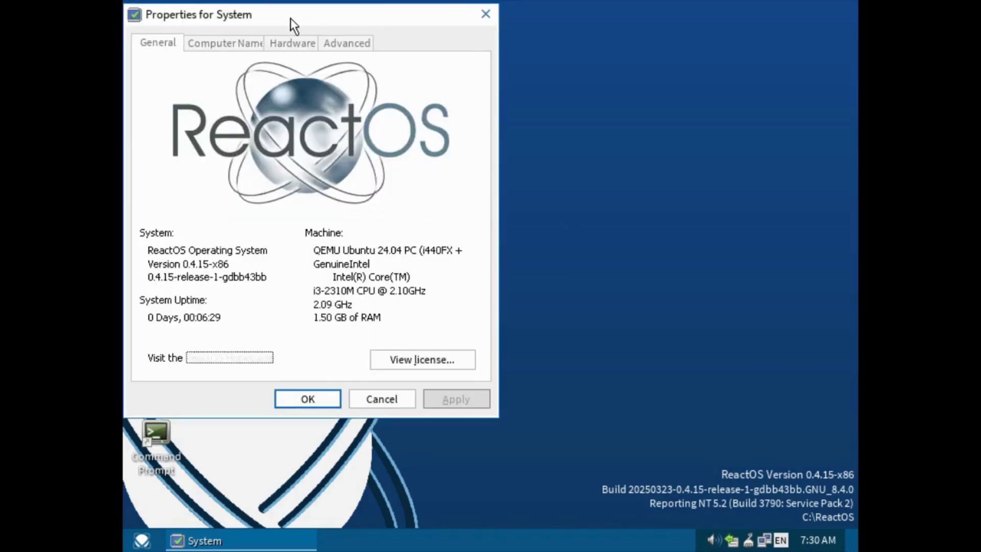
left_click_drag(290, 18, 467, 47)
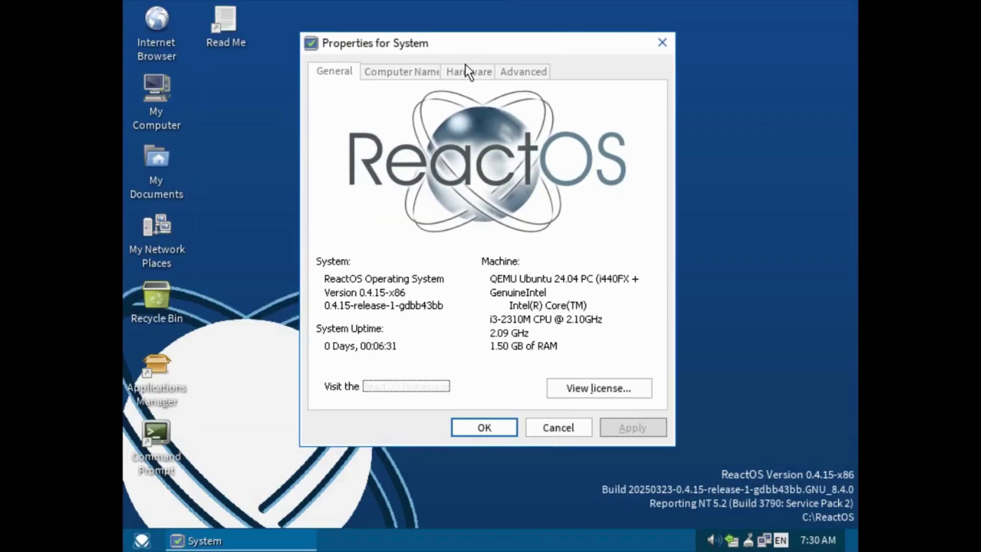